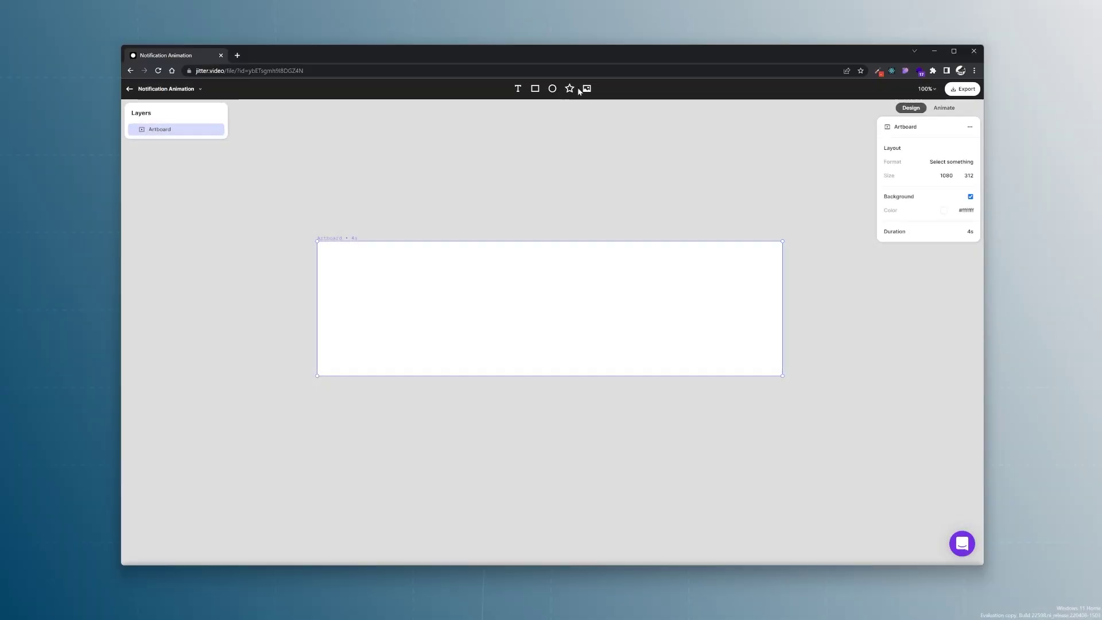
Import message_icon.png onto the artboard and move it left
left_click(583, 91)
double_click(269, 116)
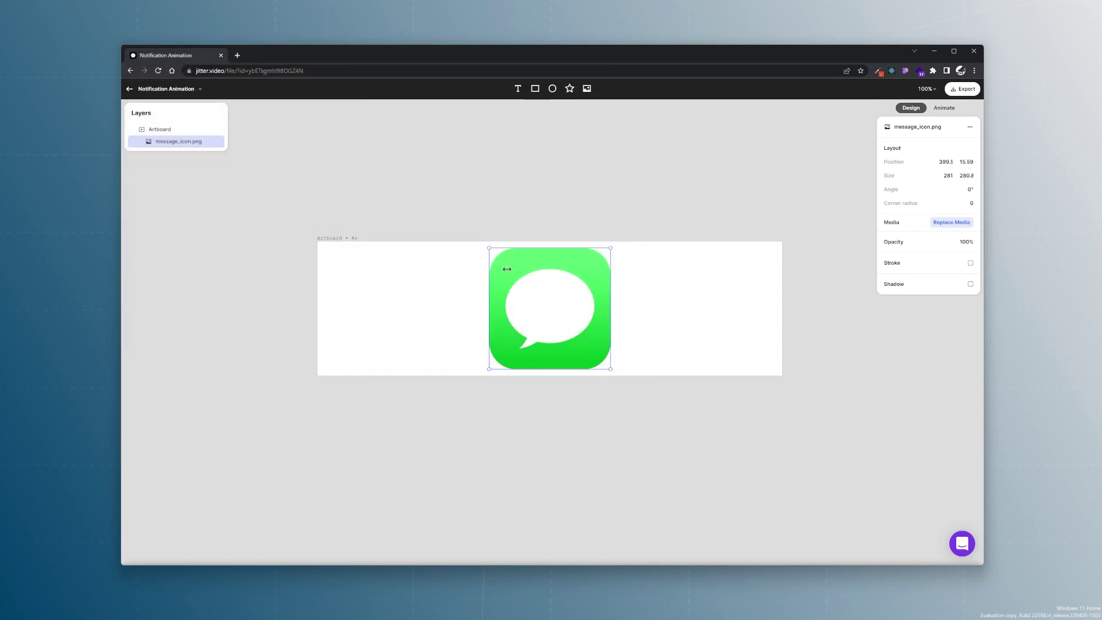
left_click_drag(532, 286, 445, 285)
Resize the icon to 120×120, place it at the artboard's left side, and add a text layer
left_click(953, 175)
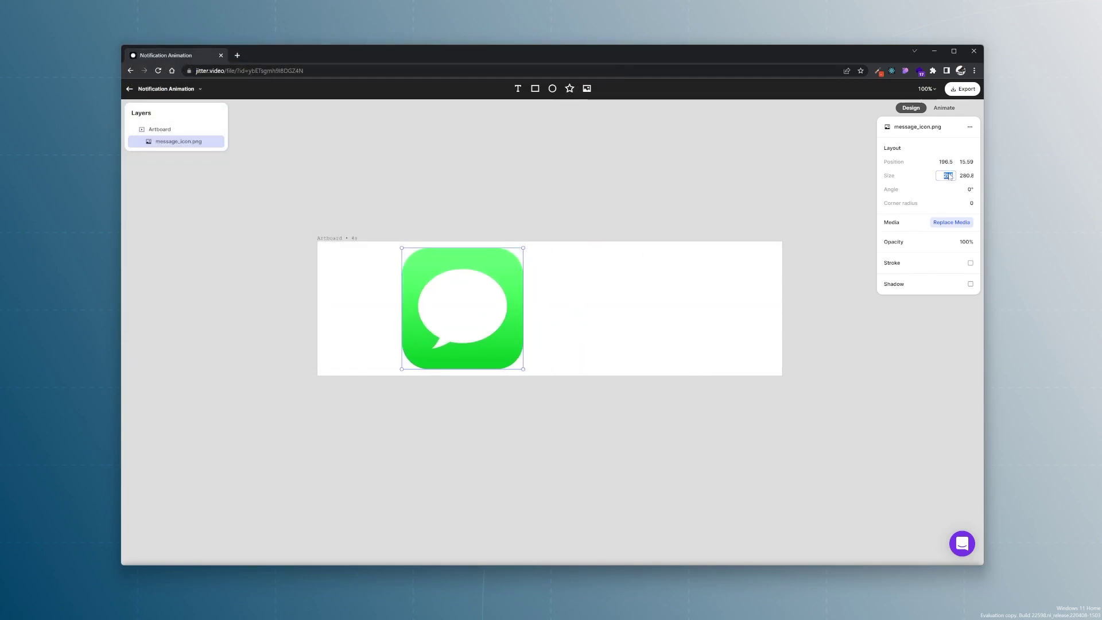
type("120")
left_click(967, 175)
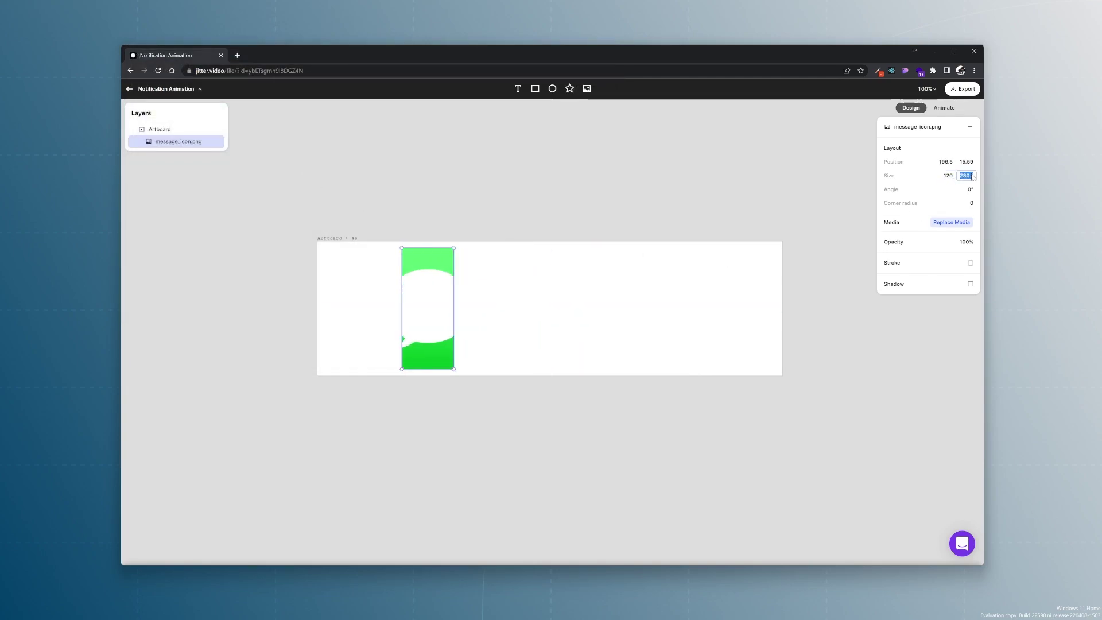
type("120")
key("Return")
left_click_drag(426, 281, 395, 312)
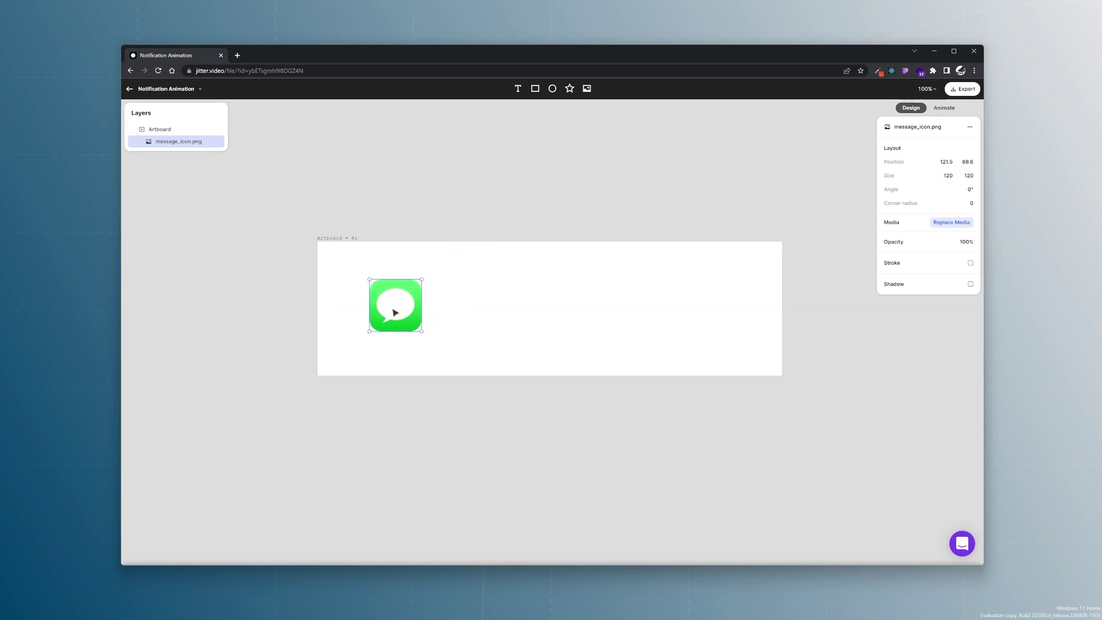
left_click(520, 88)
Type 'Jitter Team' in the new text layer and set it to Lato Black 900
left_click_drag(549, 310, 518, 303)
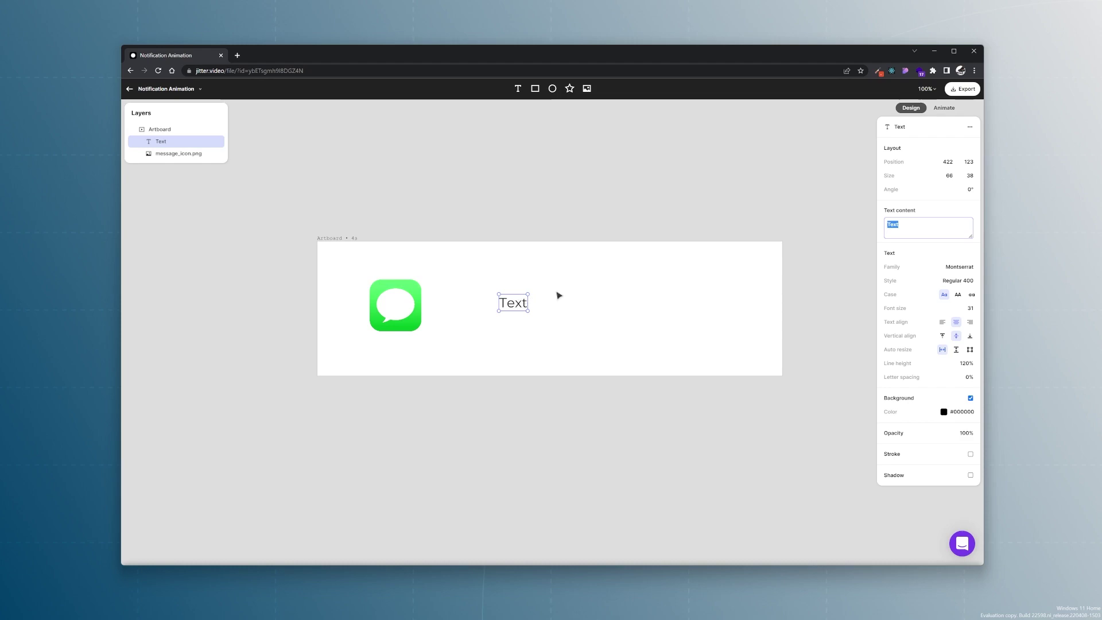
type("Jitter Team")
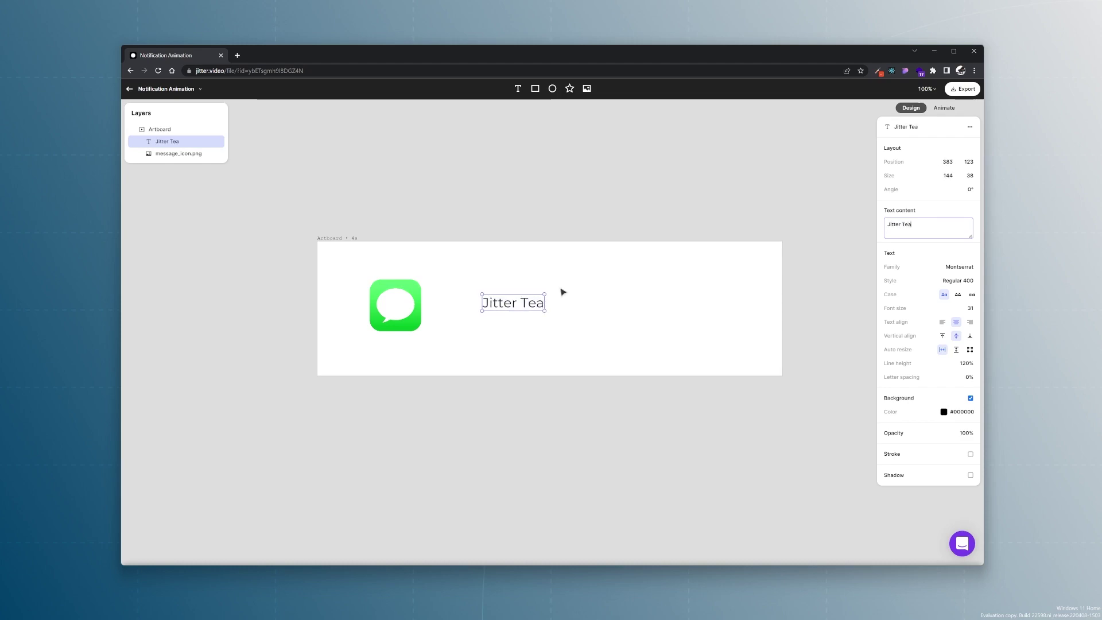
left_click(957, 267)
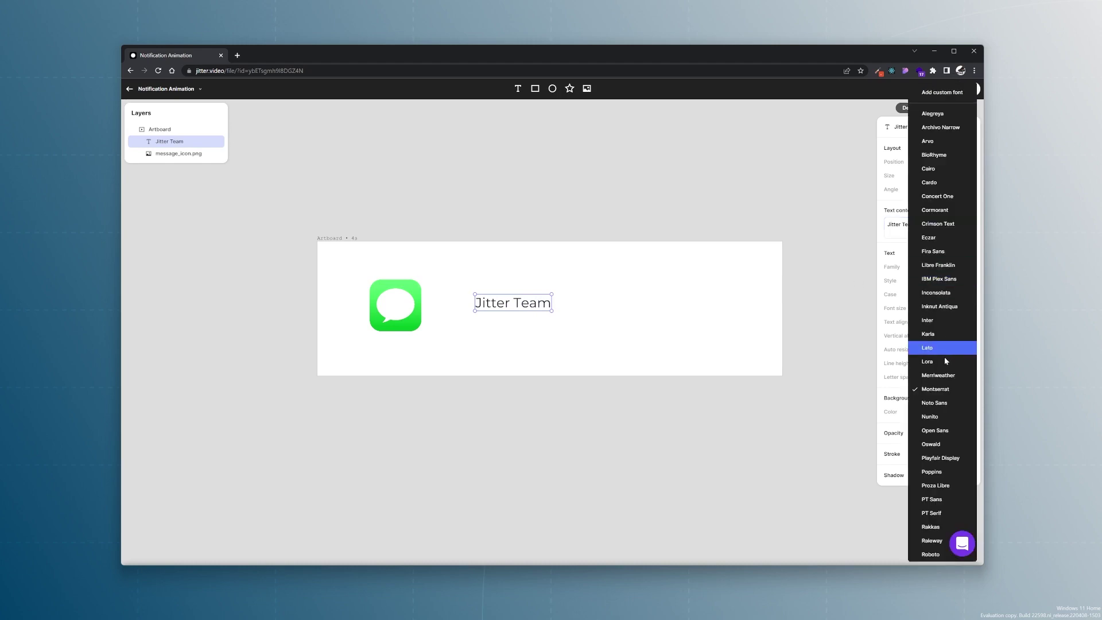
left_click(941, 348)
left_click(954, 282)
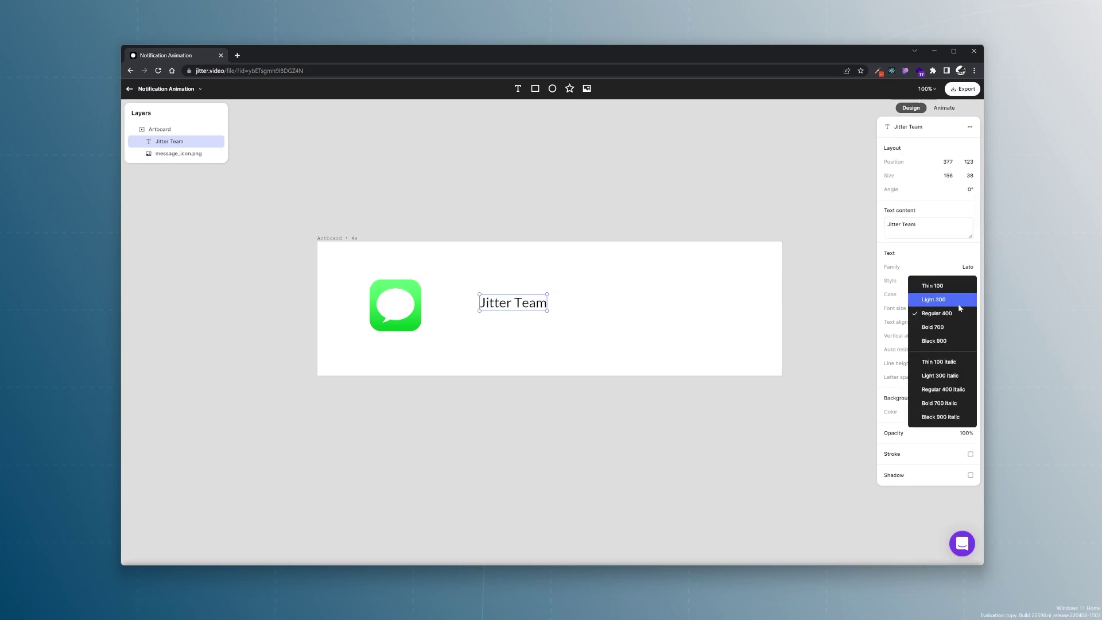
left_click(936, 341)
Set the heading to size 42, place it beside the icon, and duplicate it below
left_click(970, 309)
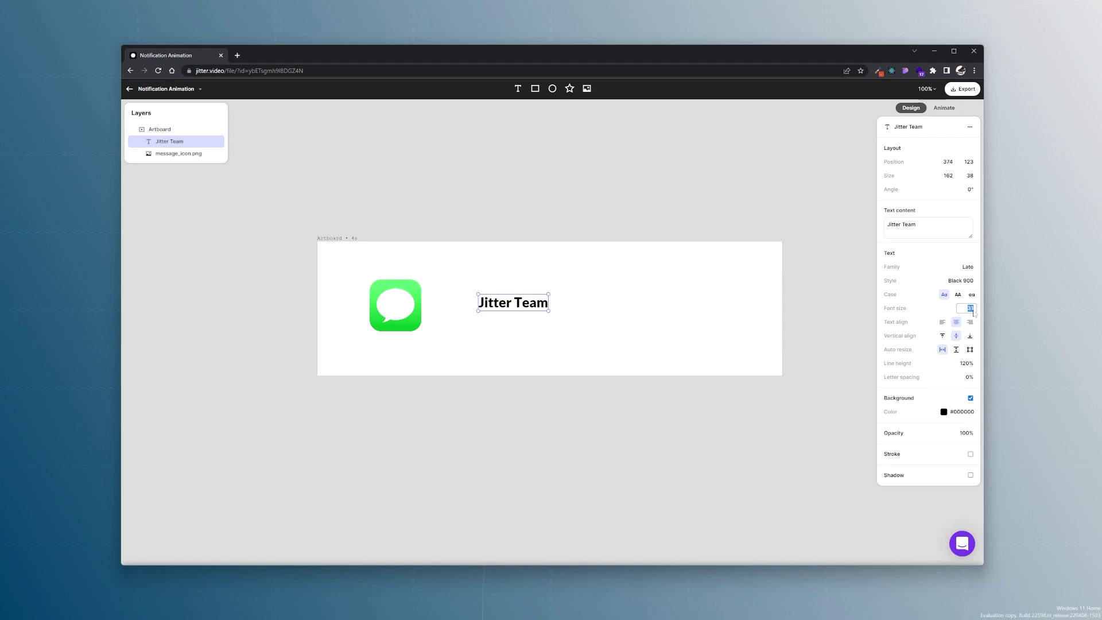
type("42")
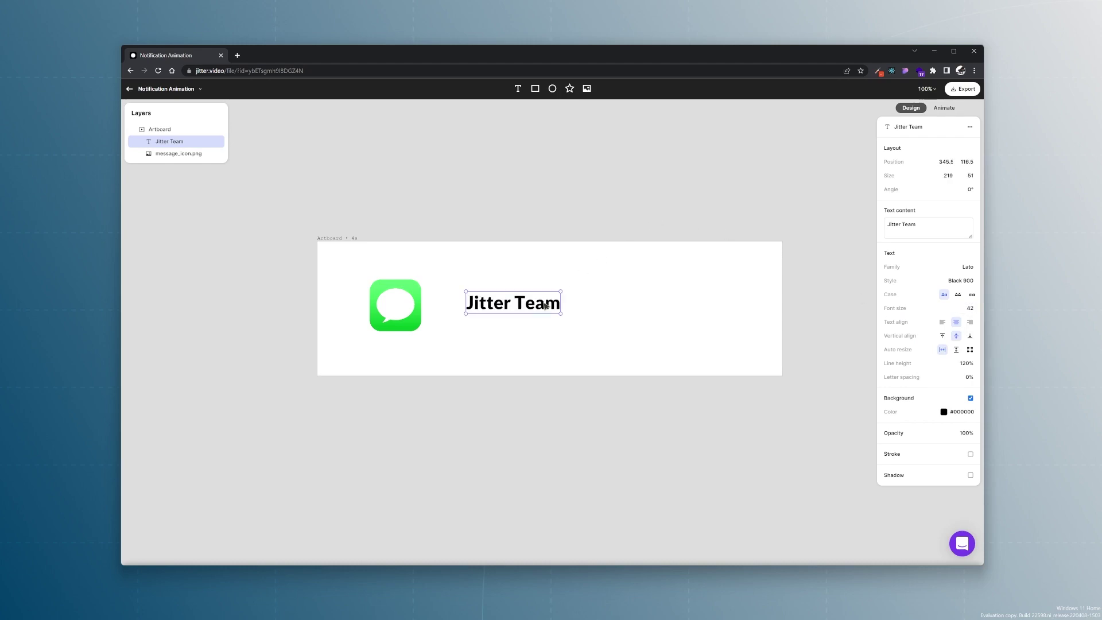
left_click_drag(543, 309, 529, 297)
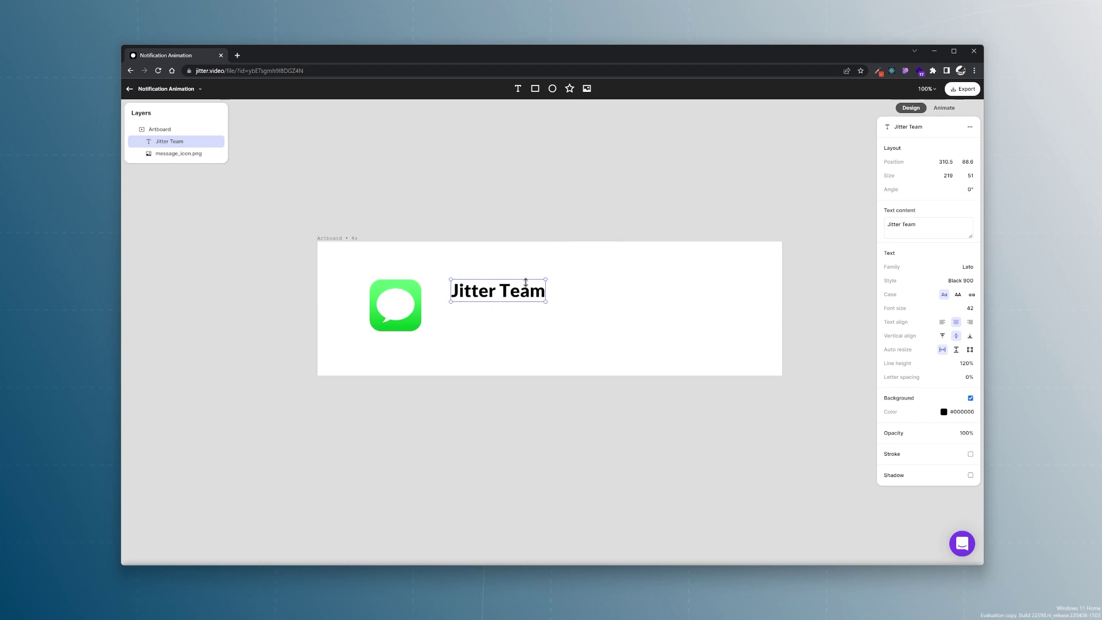
left_click_drag(531, 300, 526, 323)
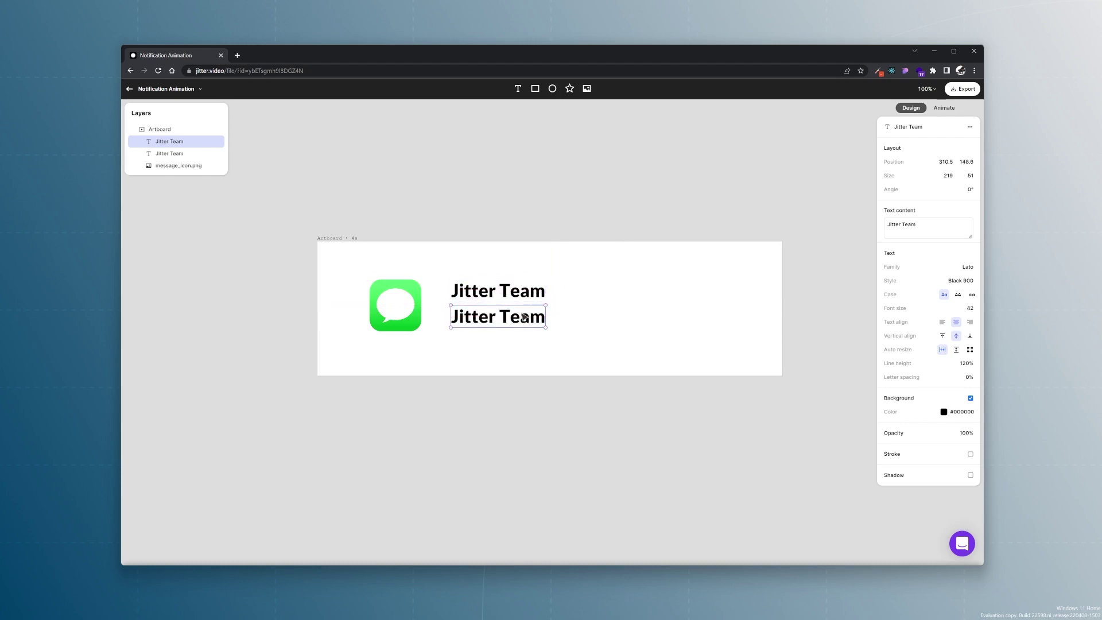
Change the lower copy to 'Remix and make it shine ☀' in Regular 400
double_click(525, 321)
type("Remix")
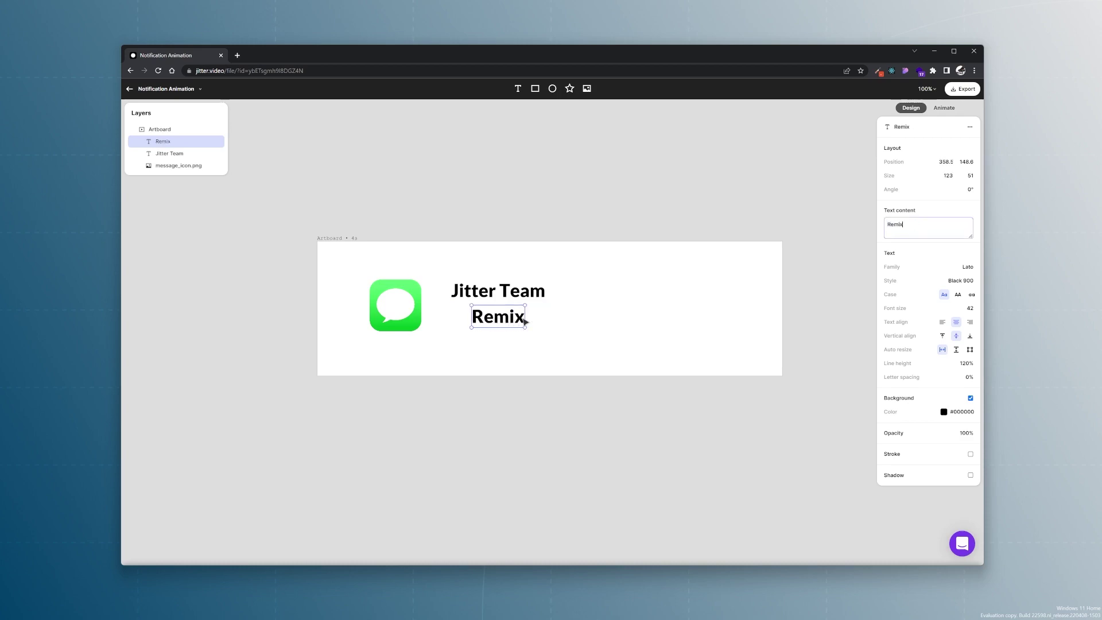
type(" and make it shine ☀")
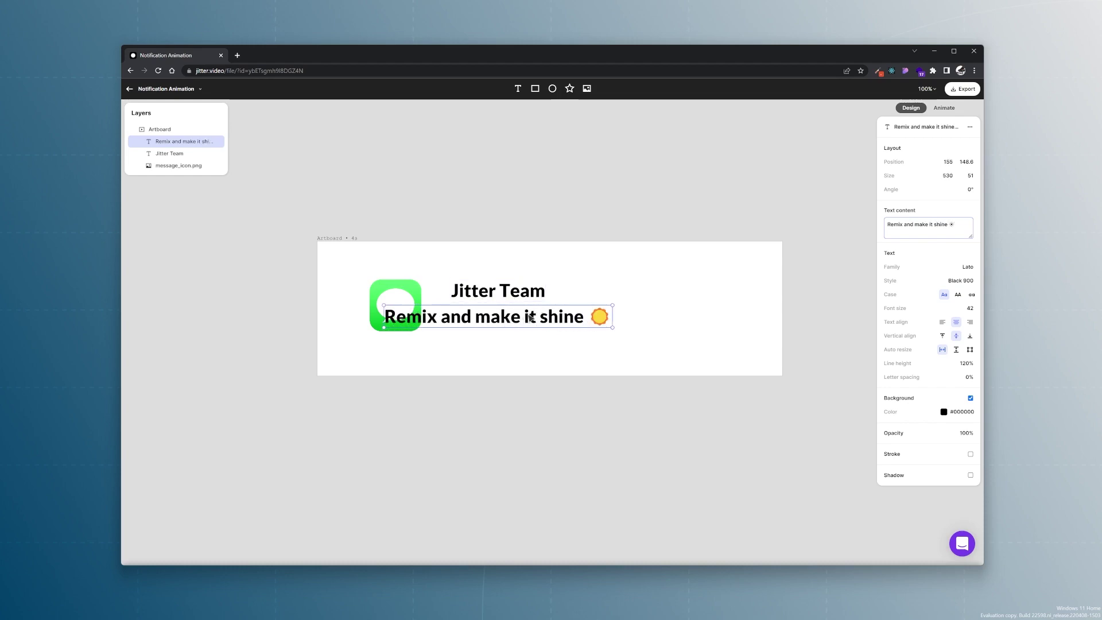
left_click_drag(531, 317, 602, 317)
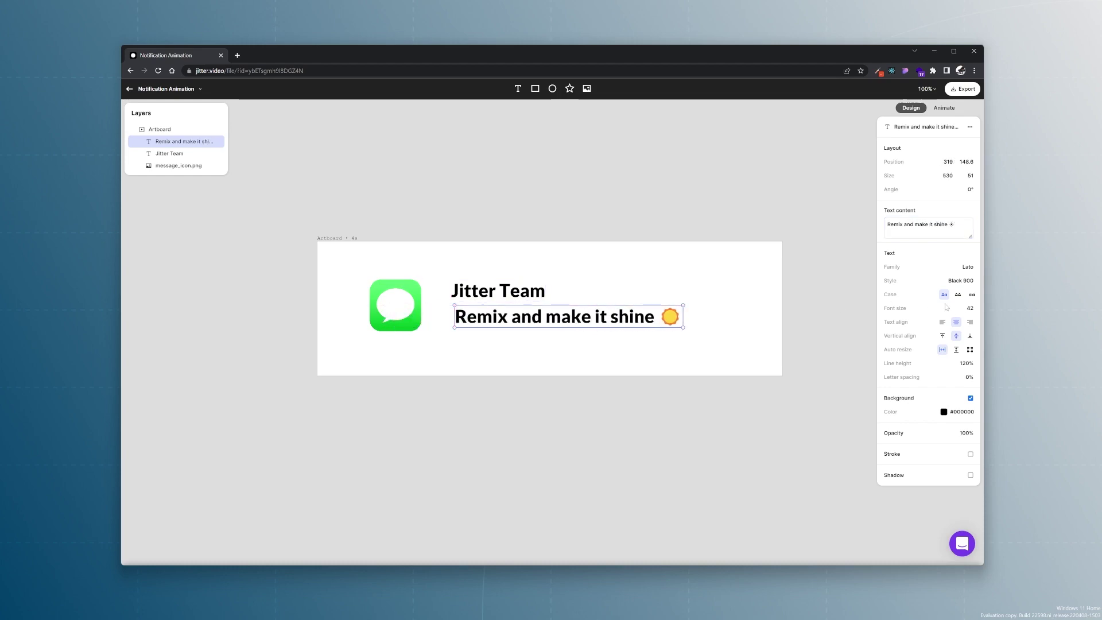
left_click(957, 283)
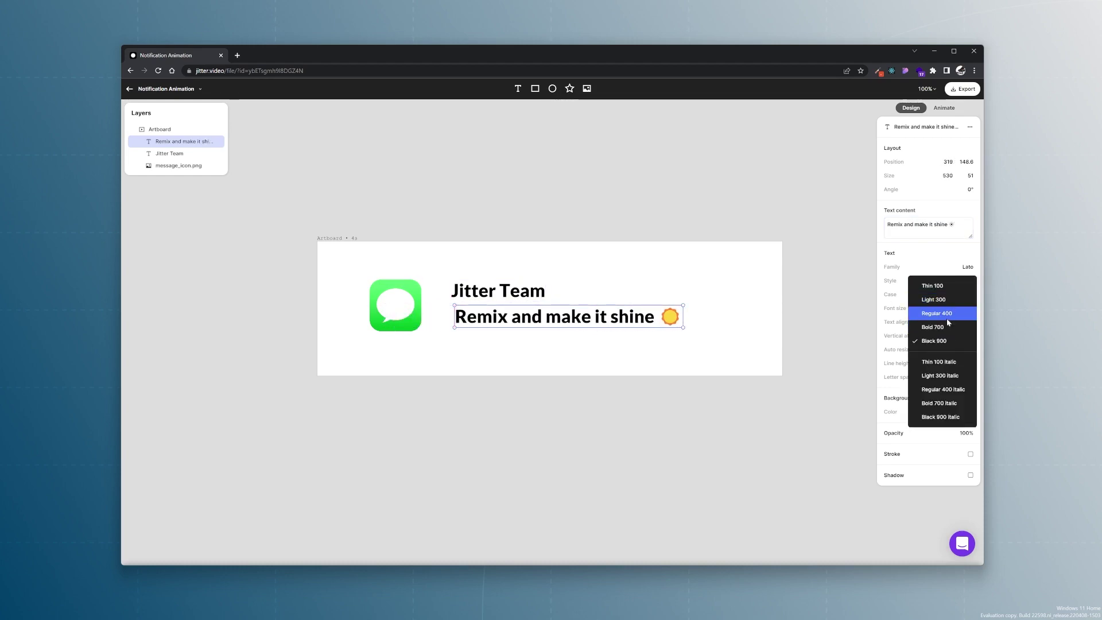
left_click(954, 313)
Make the Jitter Team heading Bold 700 and place a copy at the top right
left_click(520, 288)
left_click(960, 281)
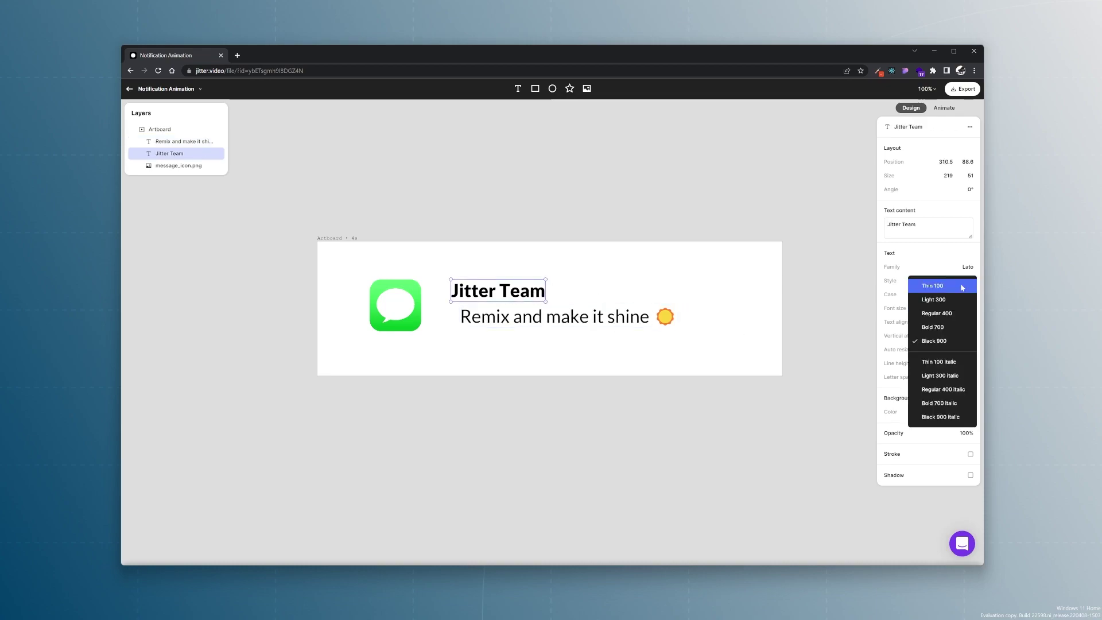
left_click(954, 329)
left_click(595, 264)
left_click_drag(581, 317, 731, 288)
left_click(537, 293)
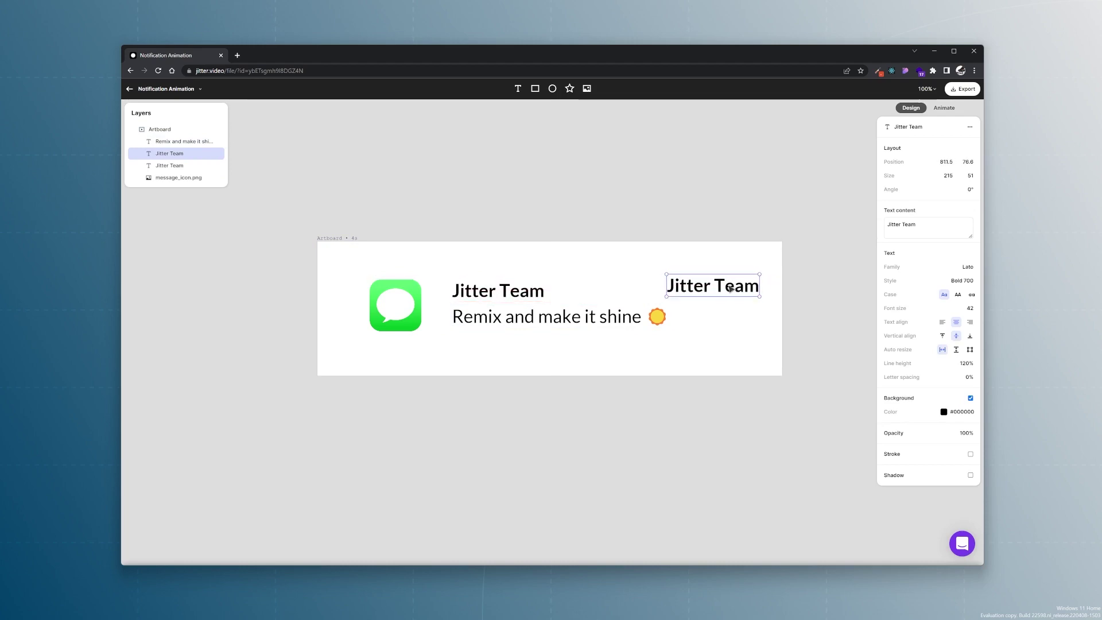
Change the top-right copy to 'now' with font size 36 and 50% opacity
double_click(734, 293)
type("now")
left_click(971, 309)
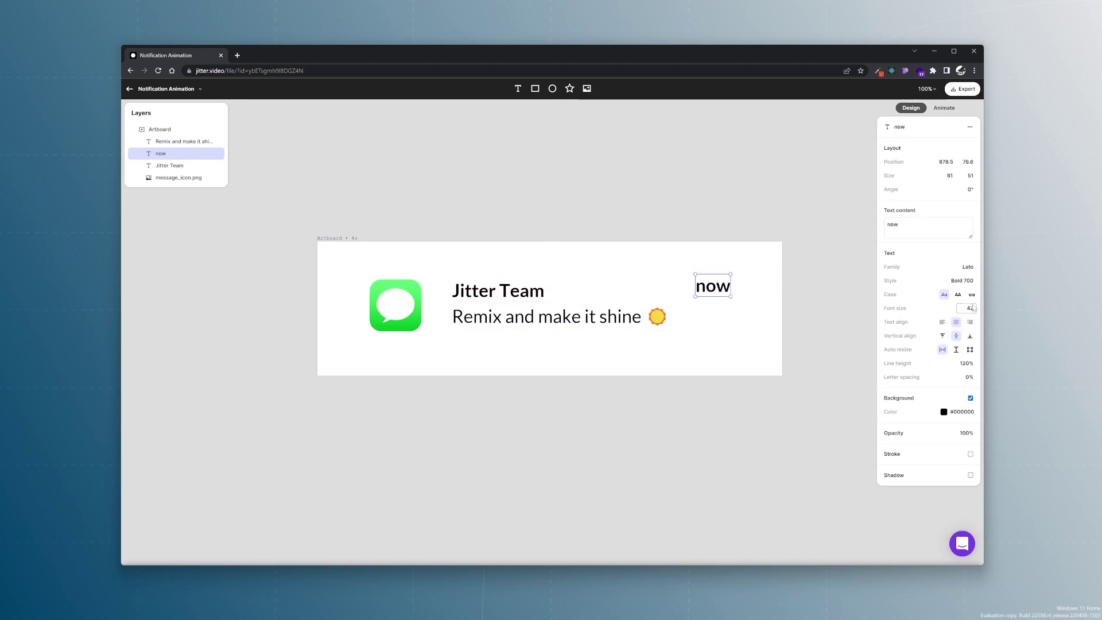
type("36")
key("Return")
left_click(969, 435)
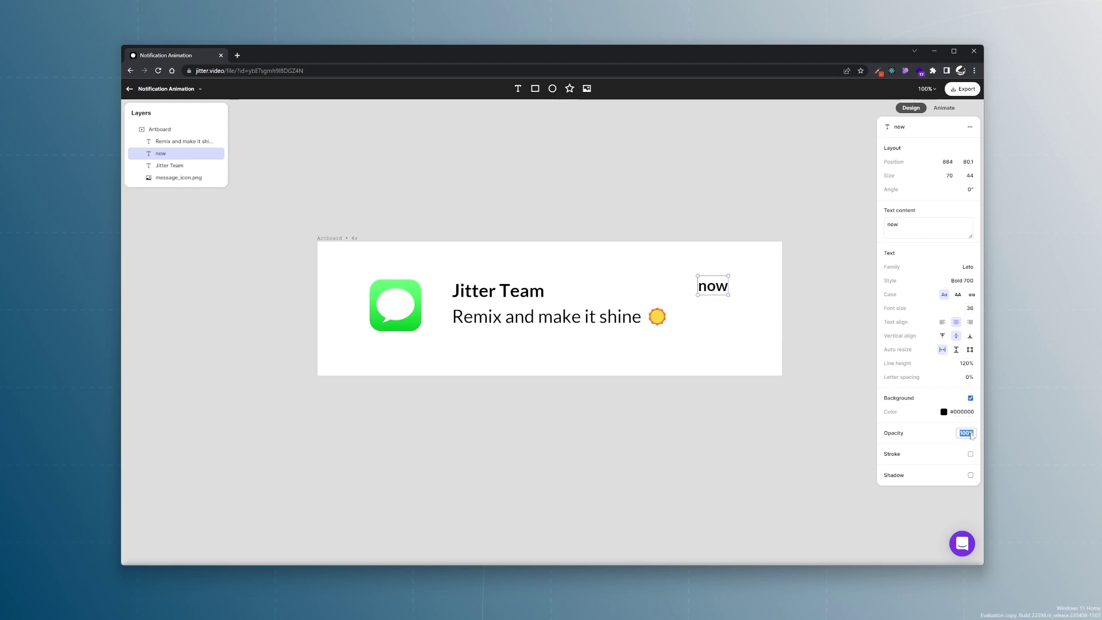
type("50")
key("Return")
Group the 'now' label, Remix text, Jitter Team title and message icon with Ctrl+G
left_click(707, 313)
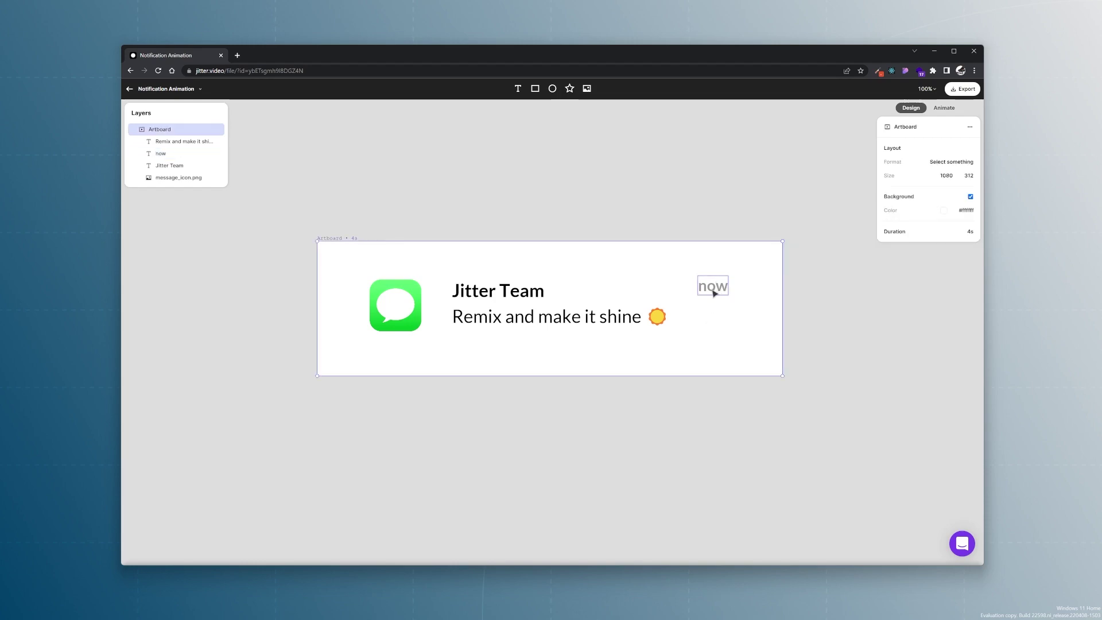
left_click_drag(715, 294, 712, 298)
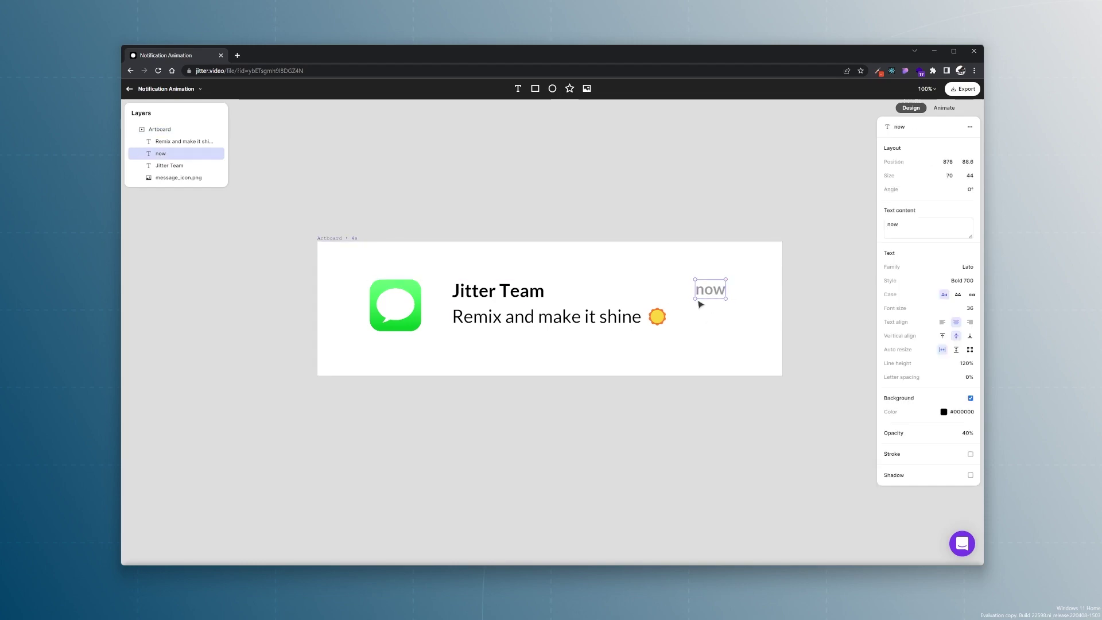
left_click(580, 320, "shift")
left_click(510, 294, "shift")
left_click(418, 320, "shift")
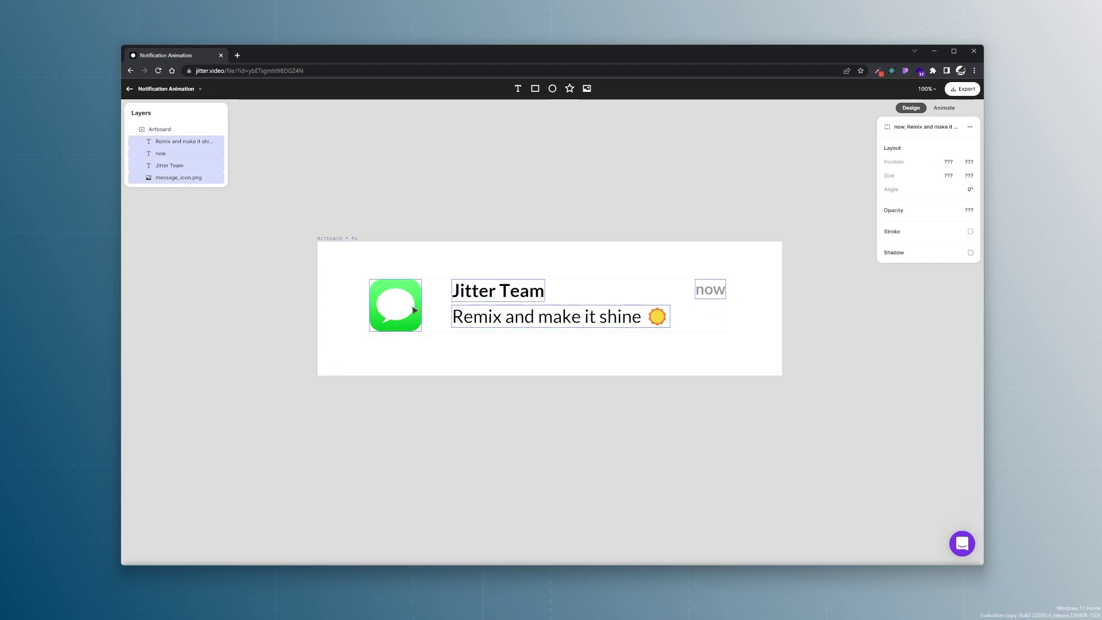
key("ctrl+g")
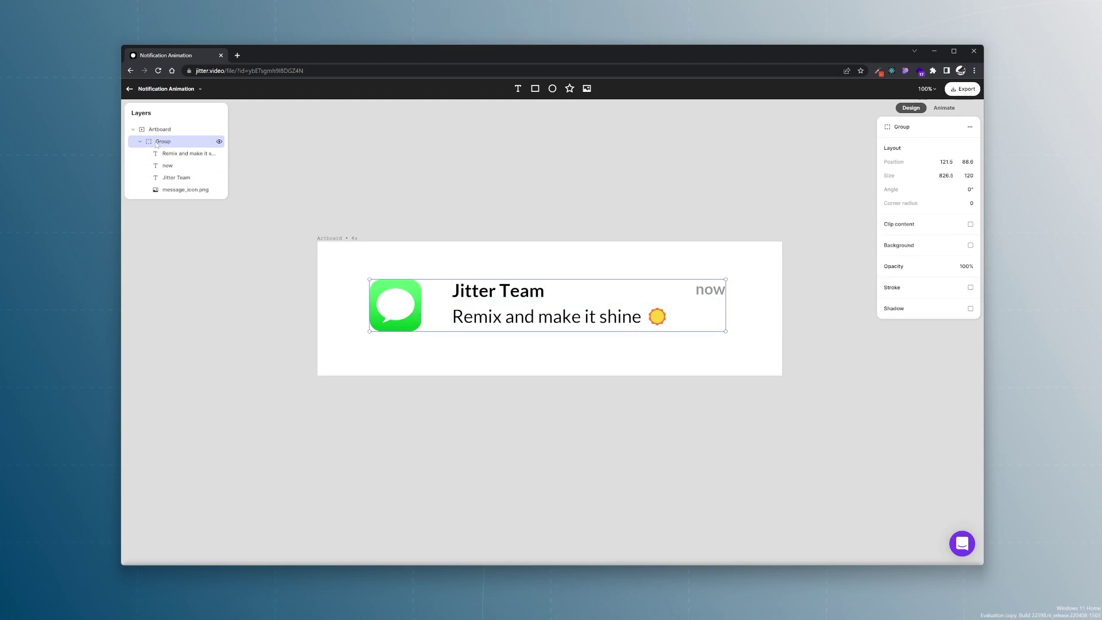
Rename the new group to 'Notification'
left_click(140, 142)
left_click(140, 141)
double_click(163, 142)
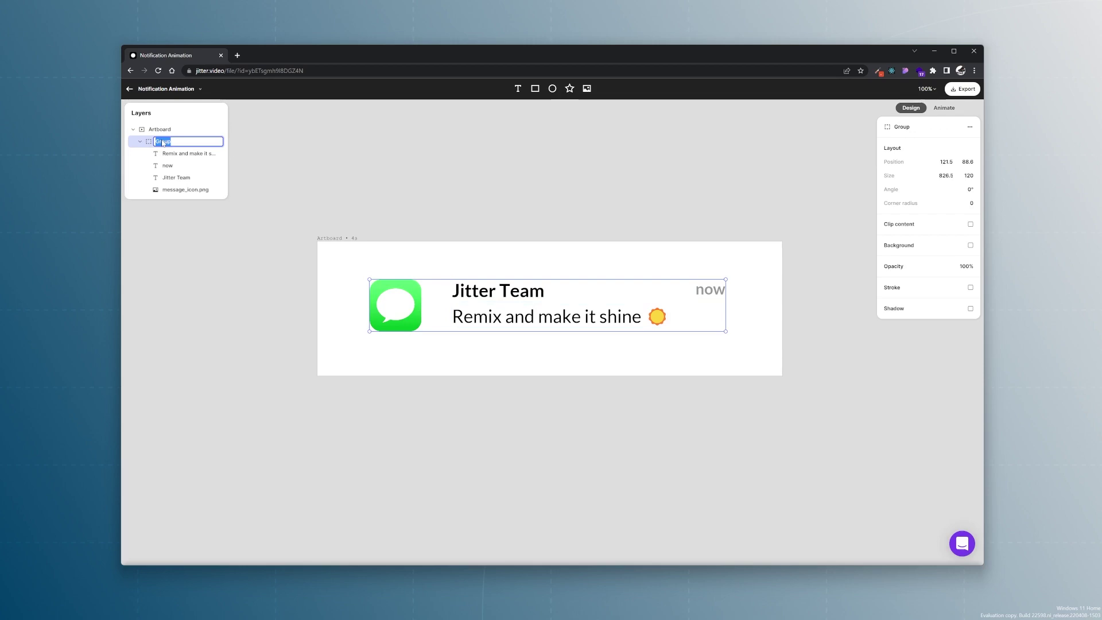
type("Notification")
key("Return")
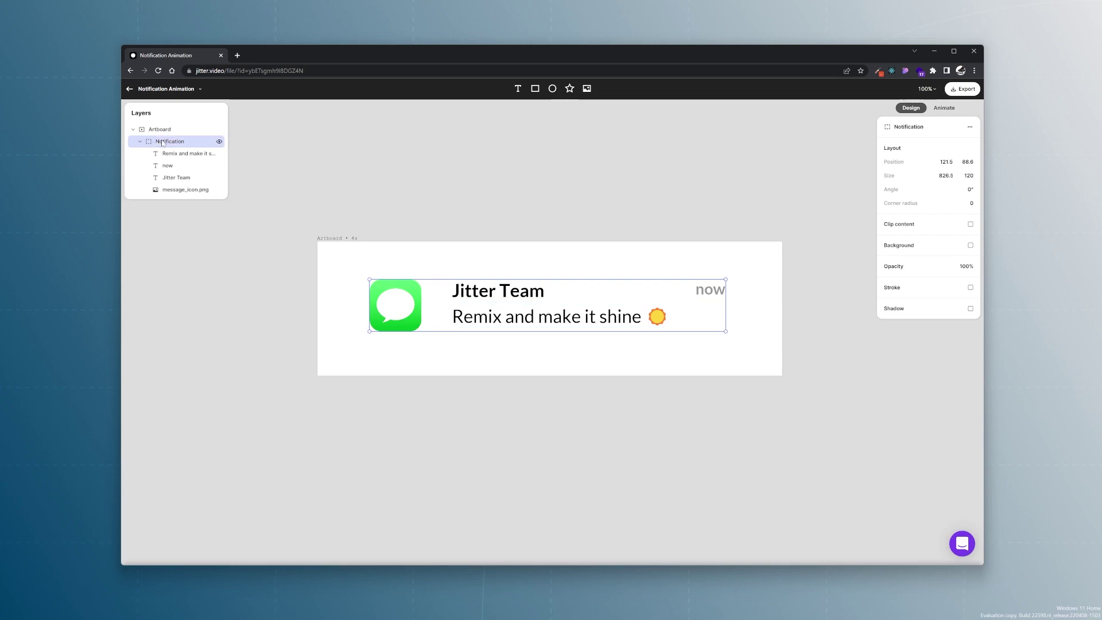
Set the group's width to 880, height to 192 and corner radius to 56
left_click(946, 177)
type("880")
key("Tab")
type("192")
key("Return")
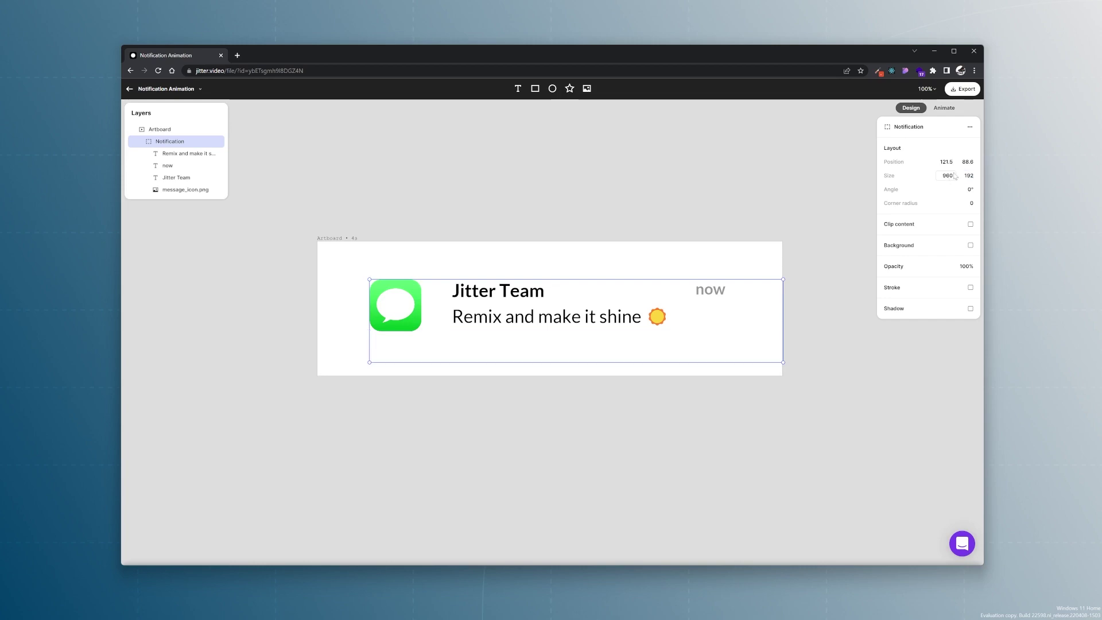
left_click(970, 204)
type("56")
key("Return")
Give the Notification group a light grey #e6e6e6 background
left_click(971, 246)
left_click(963, 259)
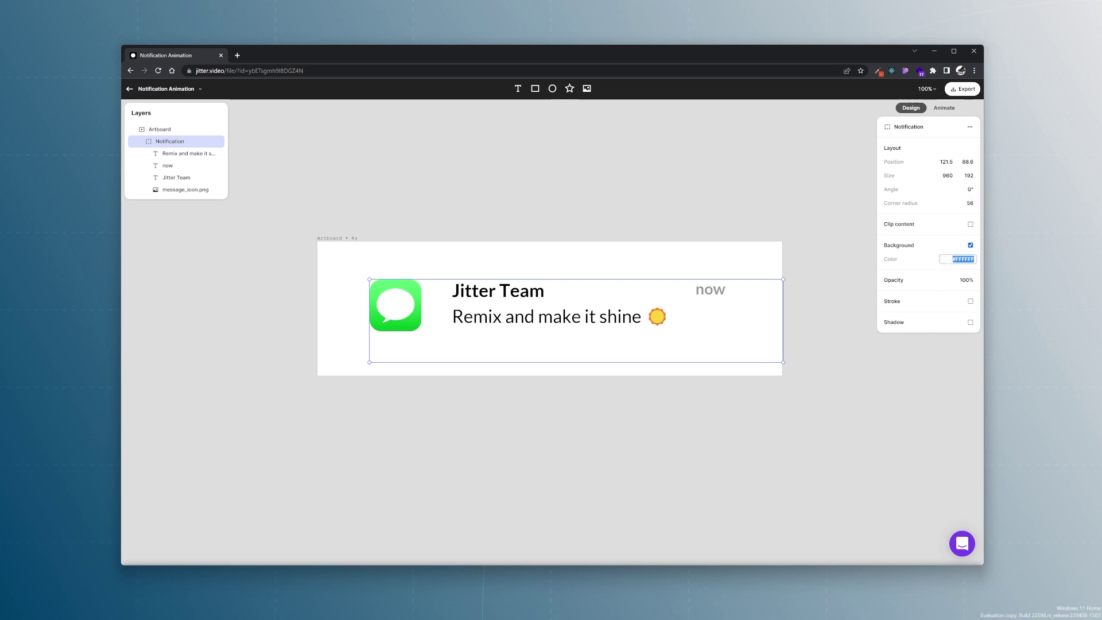
type("e6e6e6")
key("Return")
Centre the card on the artboard and rearrange the icon, title, Remix text and 'now' inside
left_click_drag(757, 338, 731, 320)
left_click_drag(388, 297, 396, 310)
left_click_drag(482, 306, 483, 325)
left_click_drag(459, 281, 460, 301)
left_click_drag(472, 335, 468, 331)
left_click_drag(689, 278, 726, 292)
left_click(603, 222)
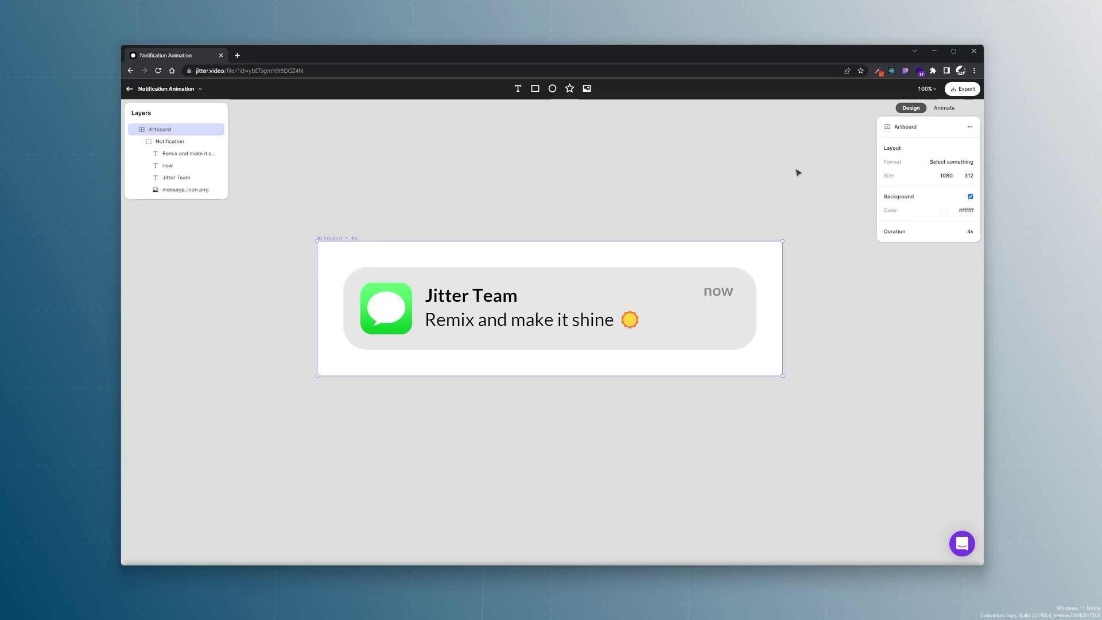
In Animate mode, apply a Grow in animation to the Notification group
left_click(944, 107)
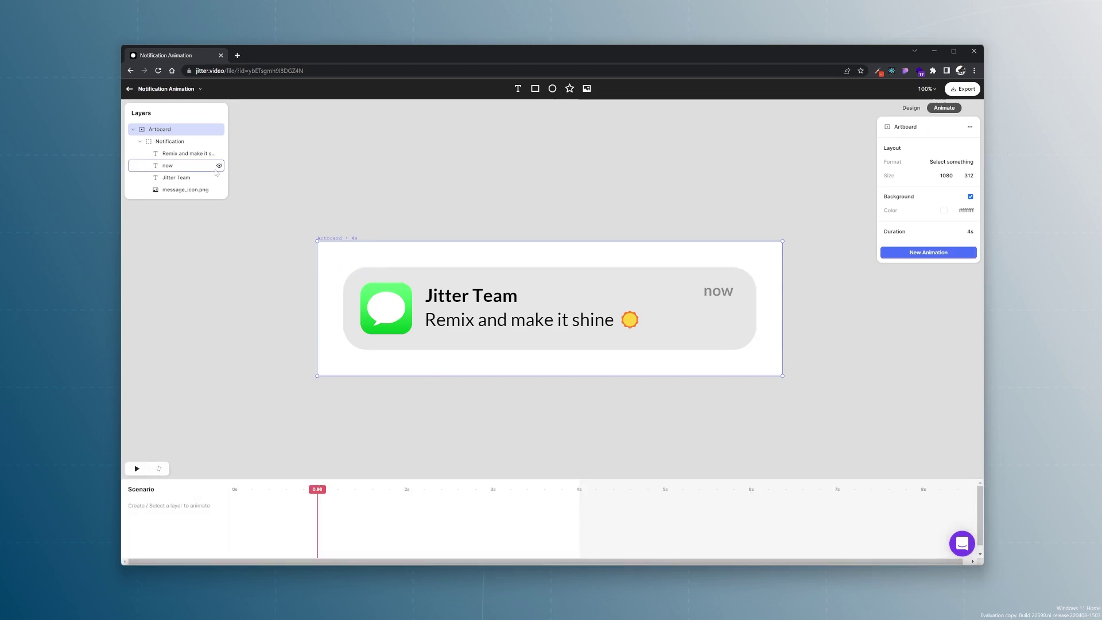
left_click(166, 142)
left_click(141, 141)
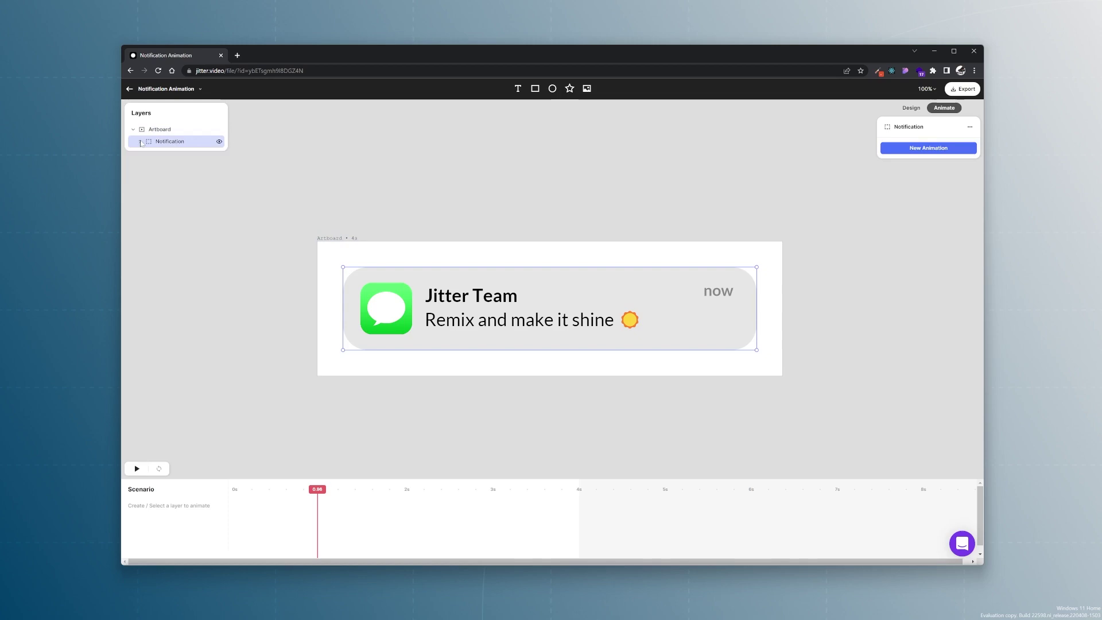
left_click(919, 149)
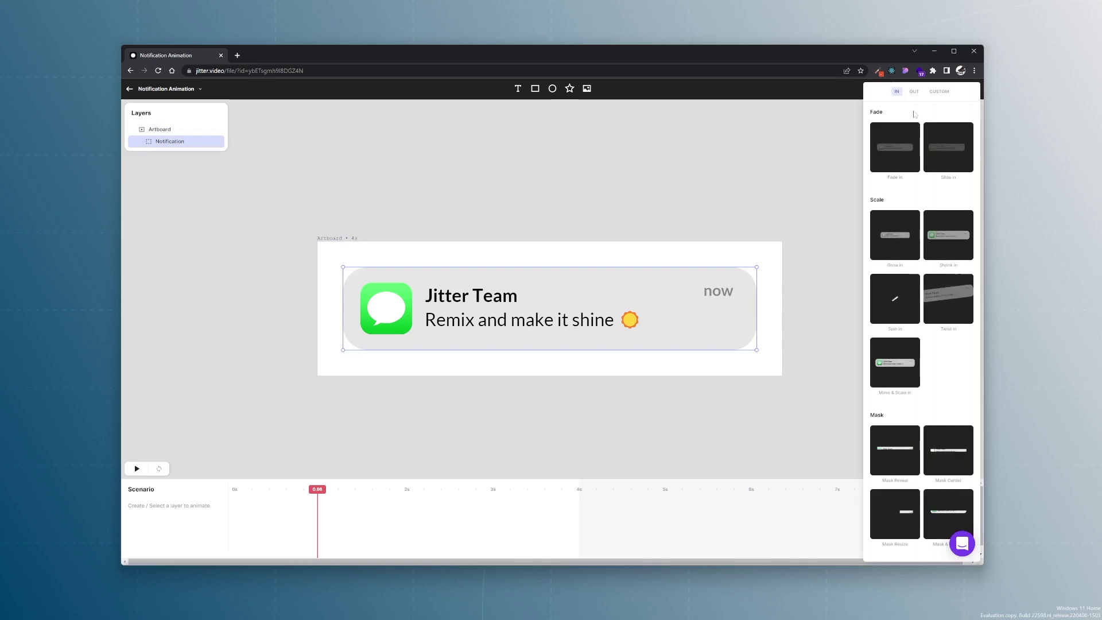
left_click(897, 232)
Set the Grow in to 60% initial scale, 0.4s duration, Back easing, starting at 0s
left_click(974, 149)
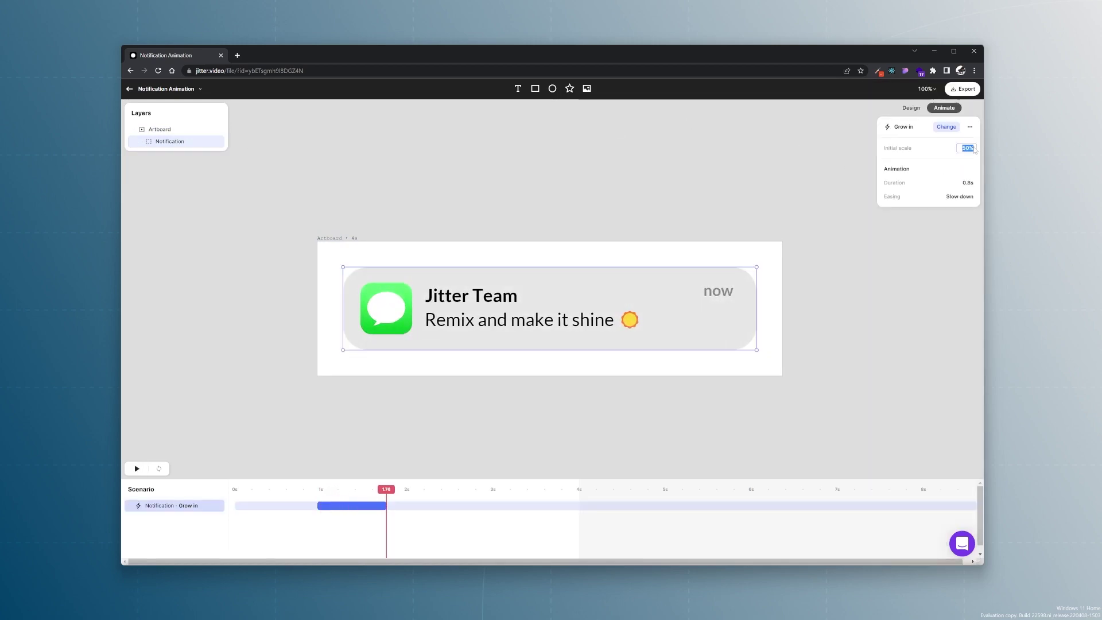
type("60")
key("Return")
left_click(967, 183)
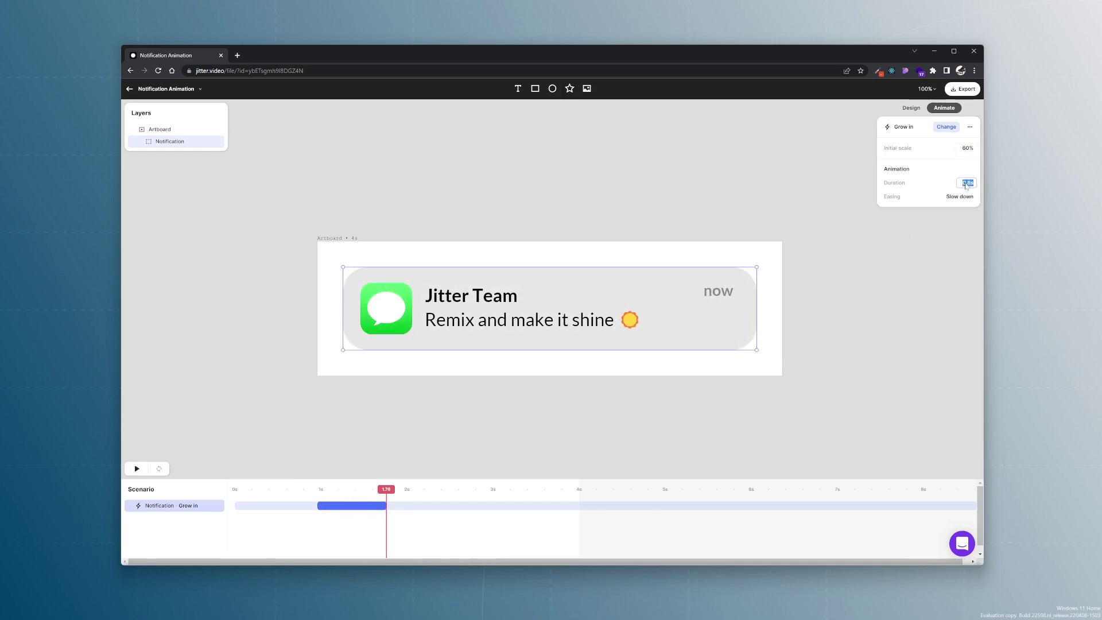
type("0.4")
key("Return")
left_click(960, 196)
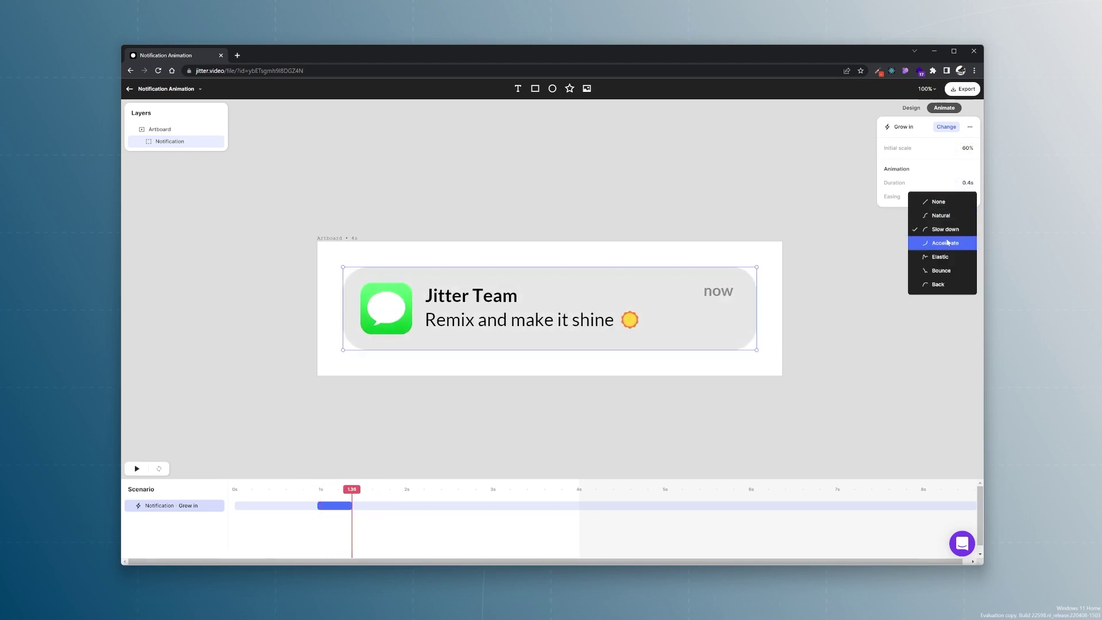
left_click(957, 285)
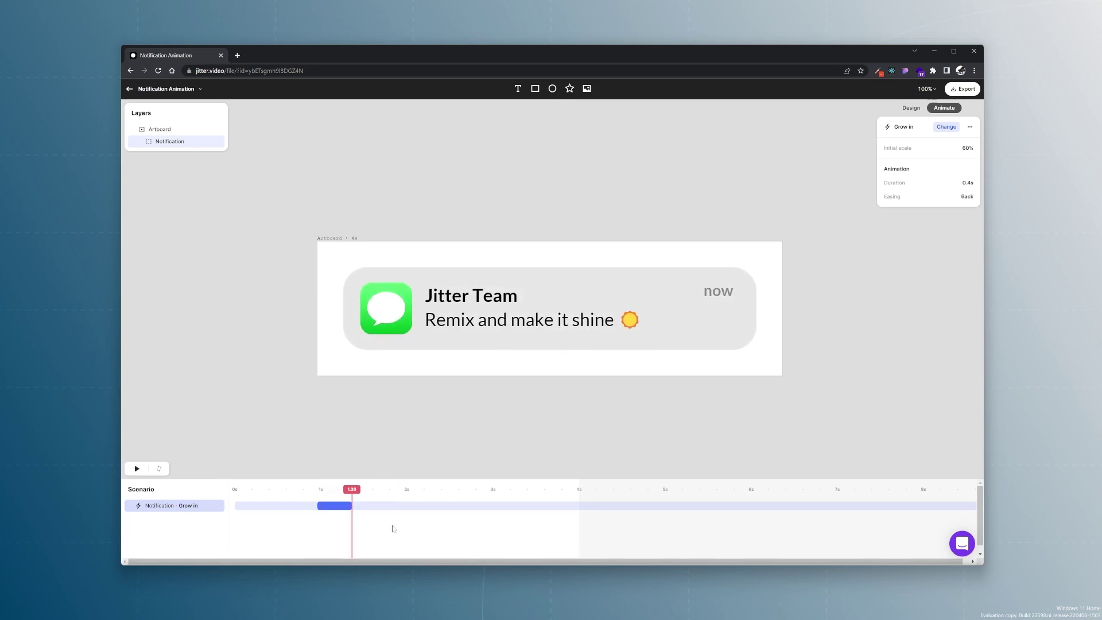
left_click_drag(337, 509, 217, 505)
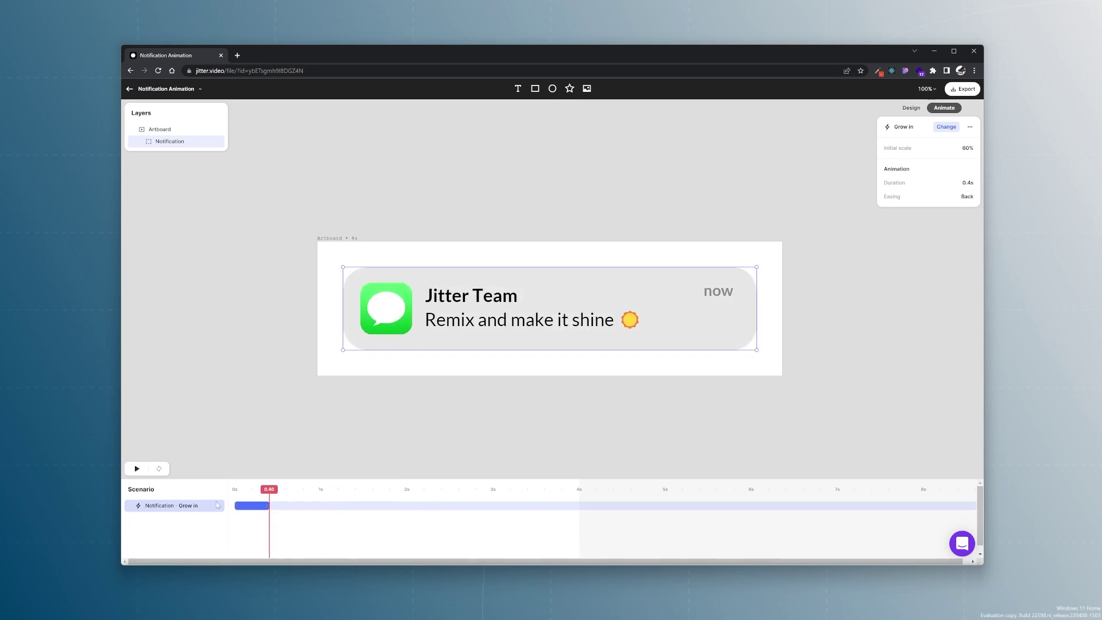
Paste the card's Grow in animation onto the message icon, starting slightly later
left_click(251, 492)
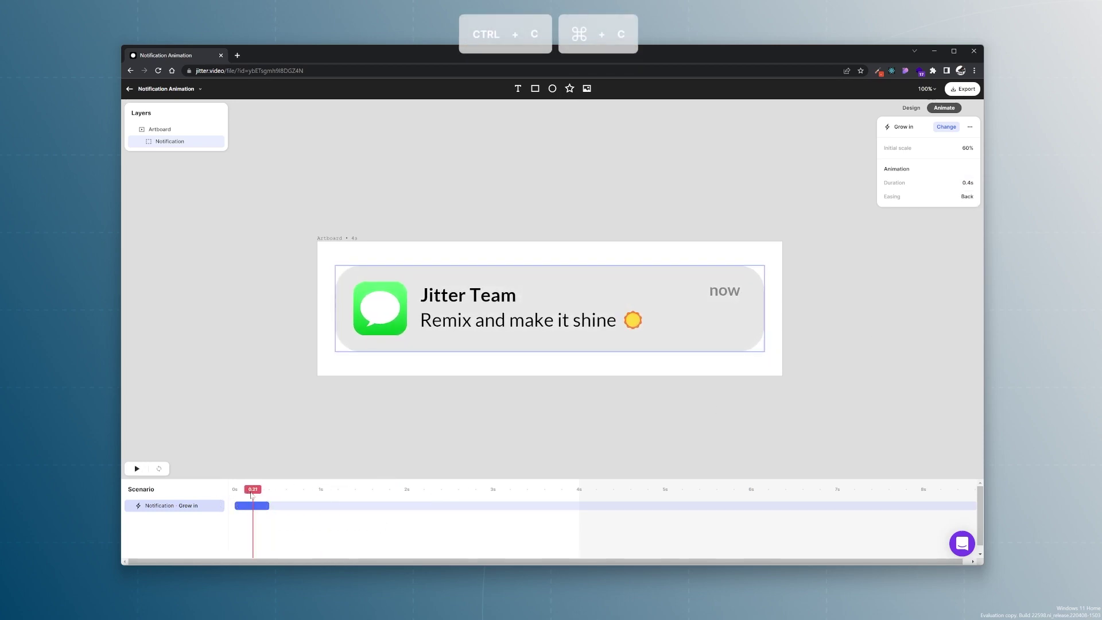
left_click(140, 141)
left_click(169, 190)
key("ctrl+v")
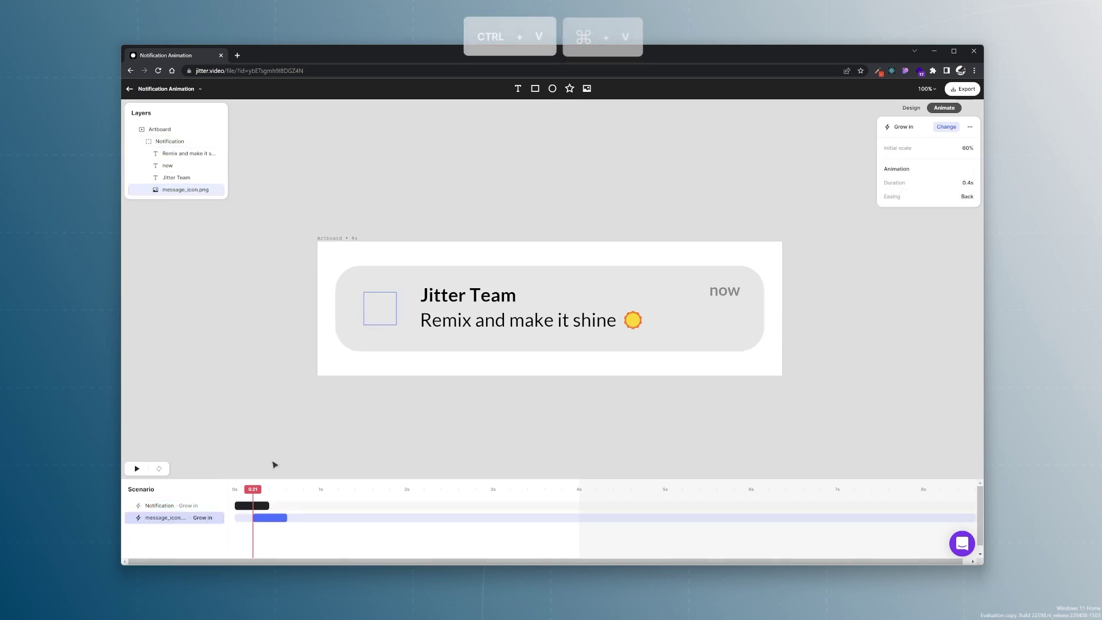
left_click(266, 520)
left_click_drag(266, 520, 262, 521)
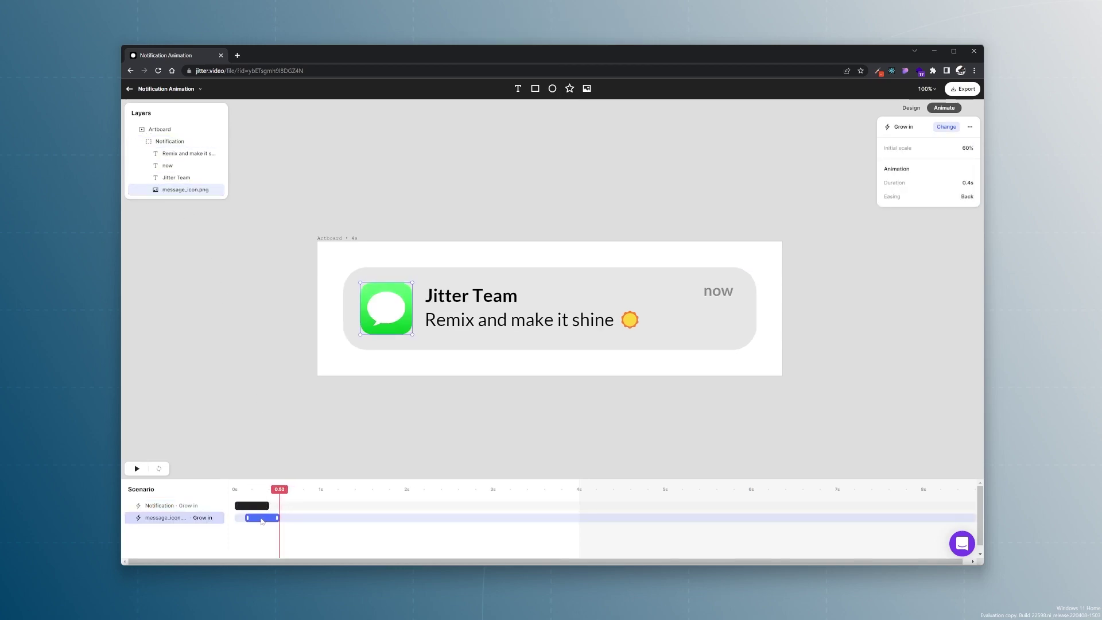
Set the icon's animation to 50% initial scale and 0.3s duration, then preview mid-animation
left_click(969, 152)
key("Return")
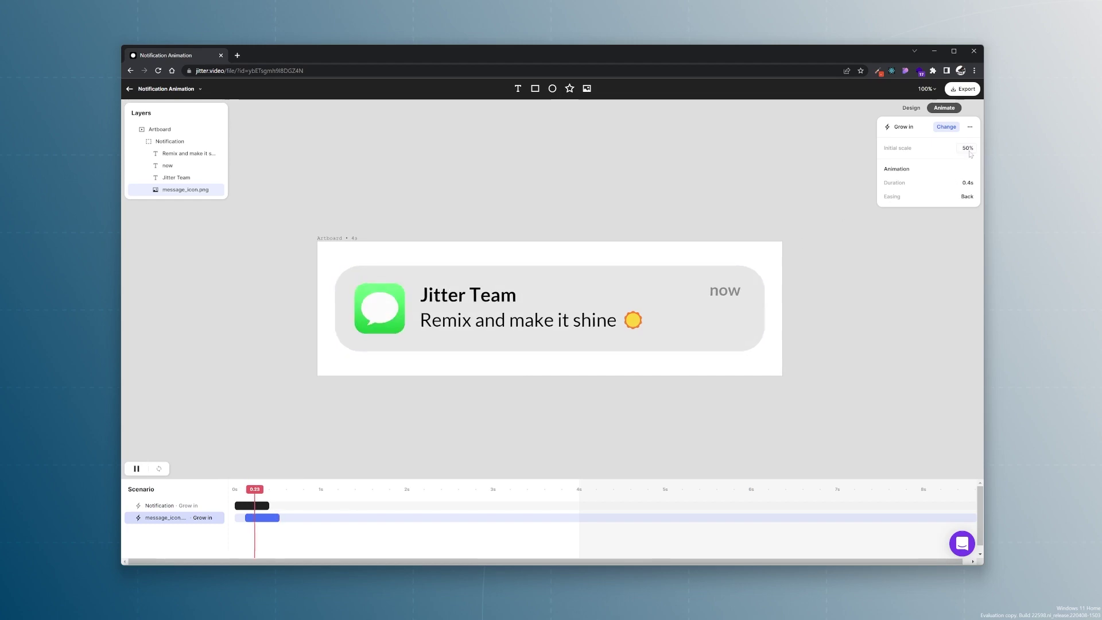
left_click(969, 183)
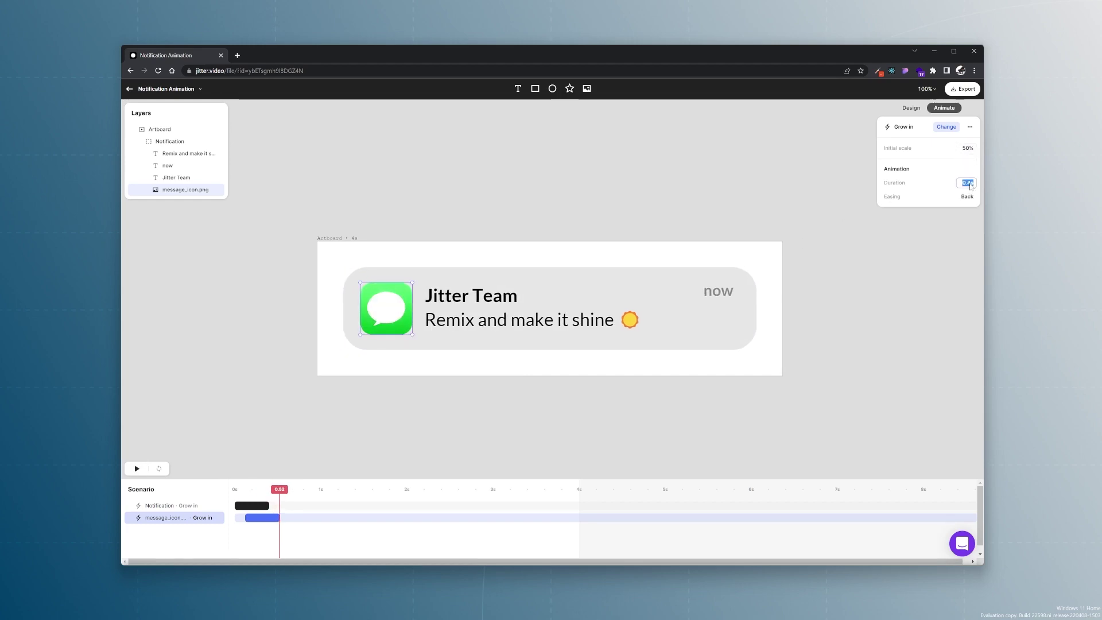
type("0.3")
key("Return")
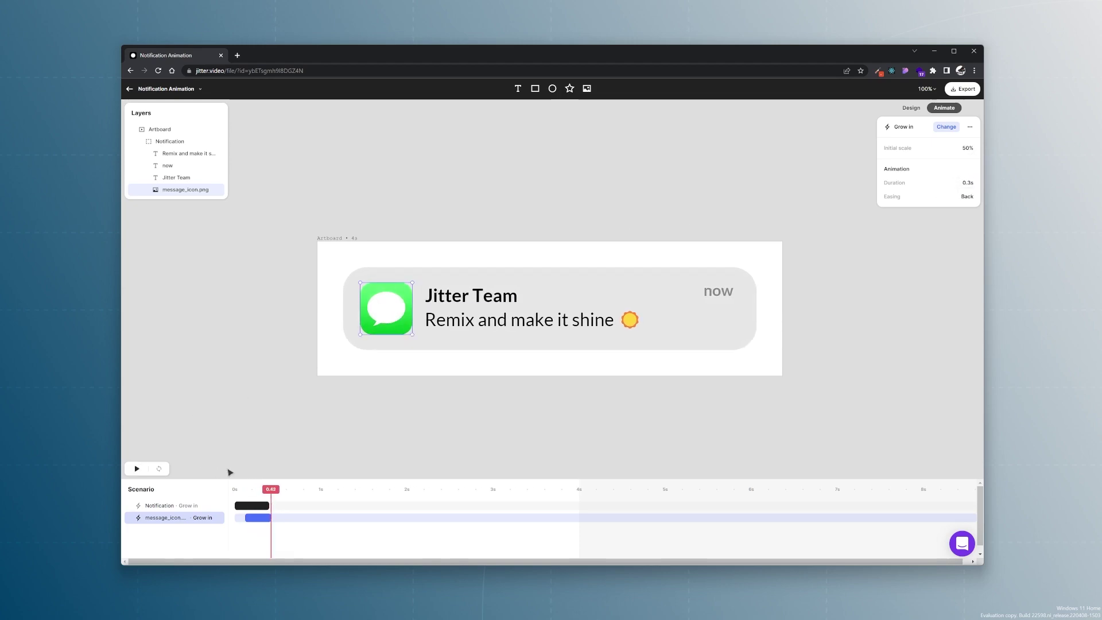
left_click_drag(271, 498, 257, 498)
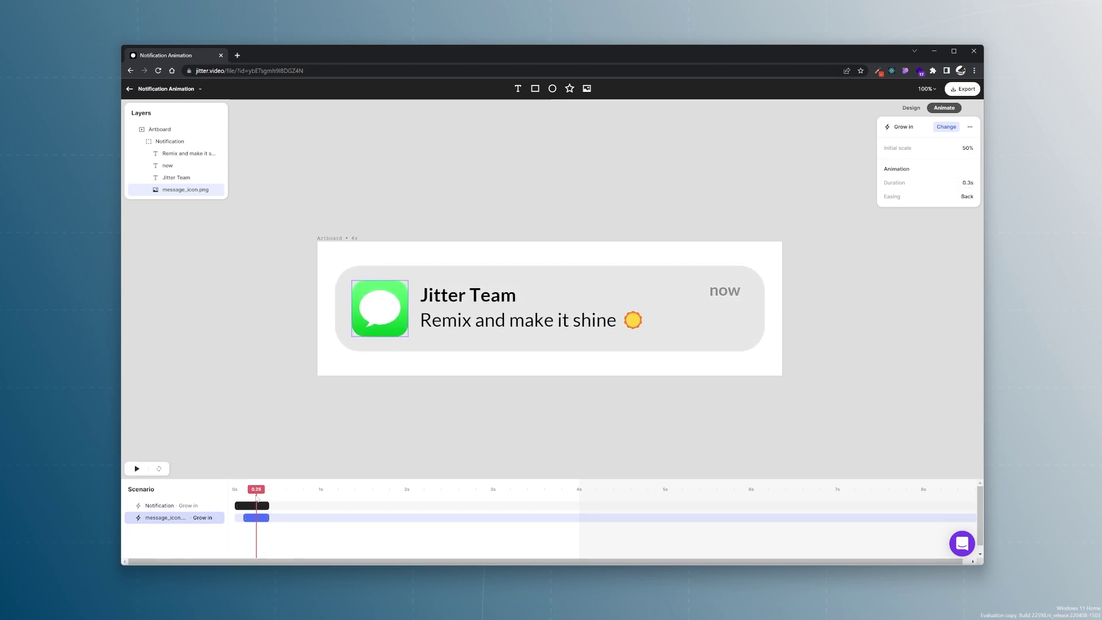
Give Jitter Team a Slide in ↑ animation: 200ms duration, 50ms delay, no smoothing
left_click(179, 178)
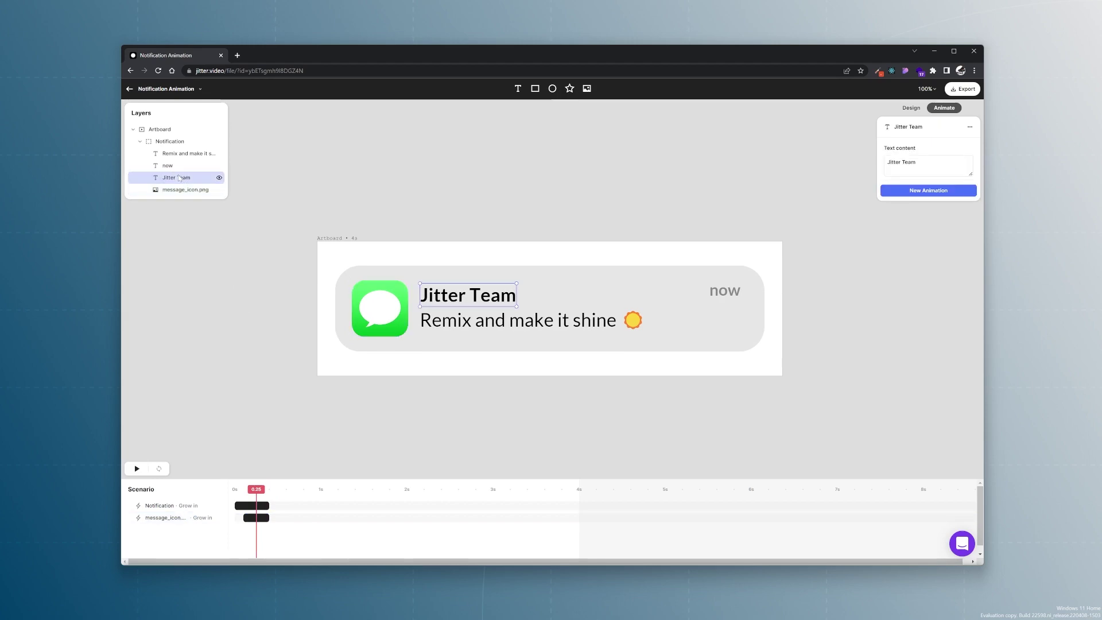
left_click(919, 192)
left_click(894, 283)
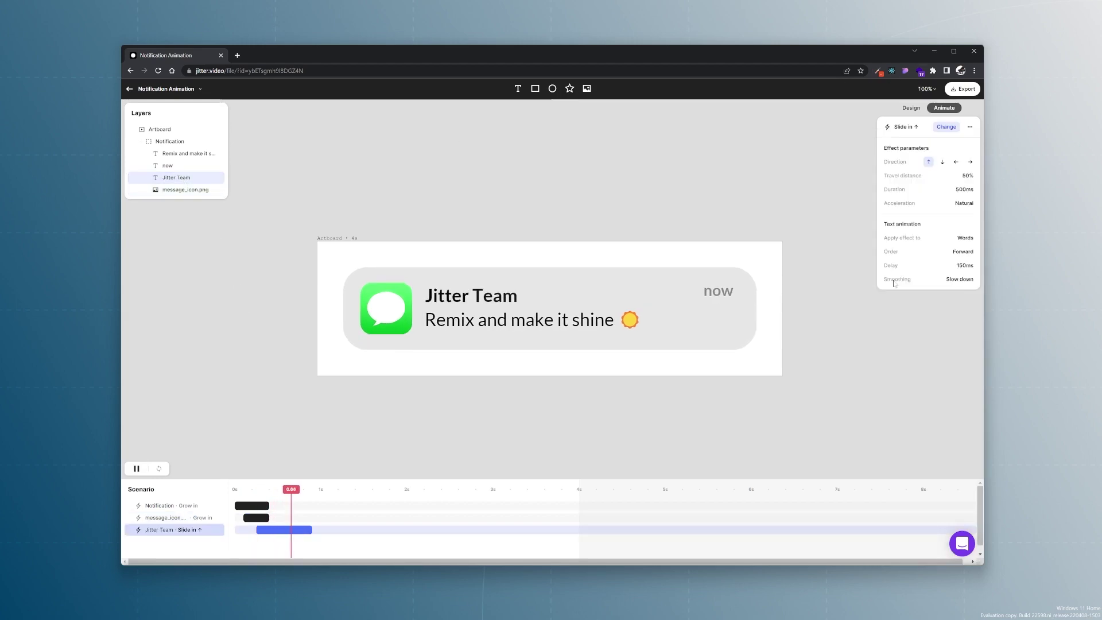
left_click(962, 191)
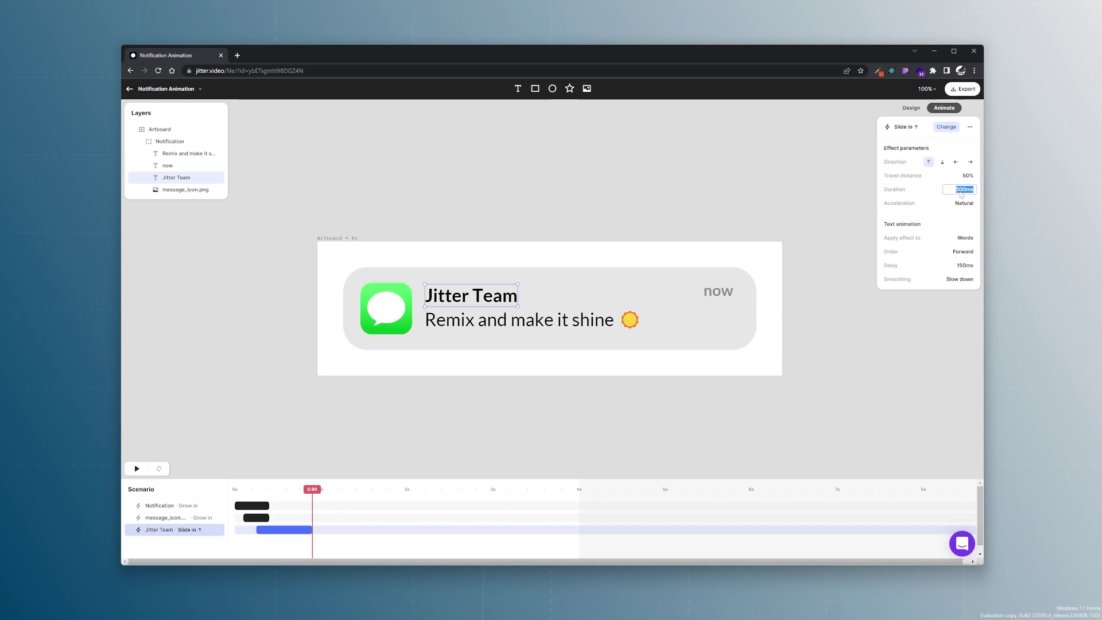
type("200")
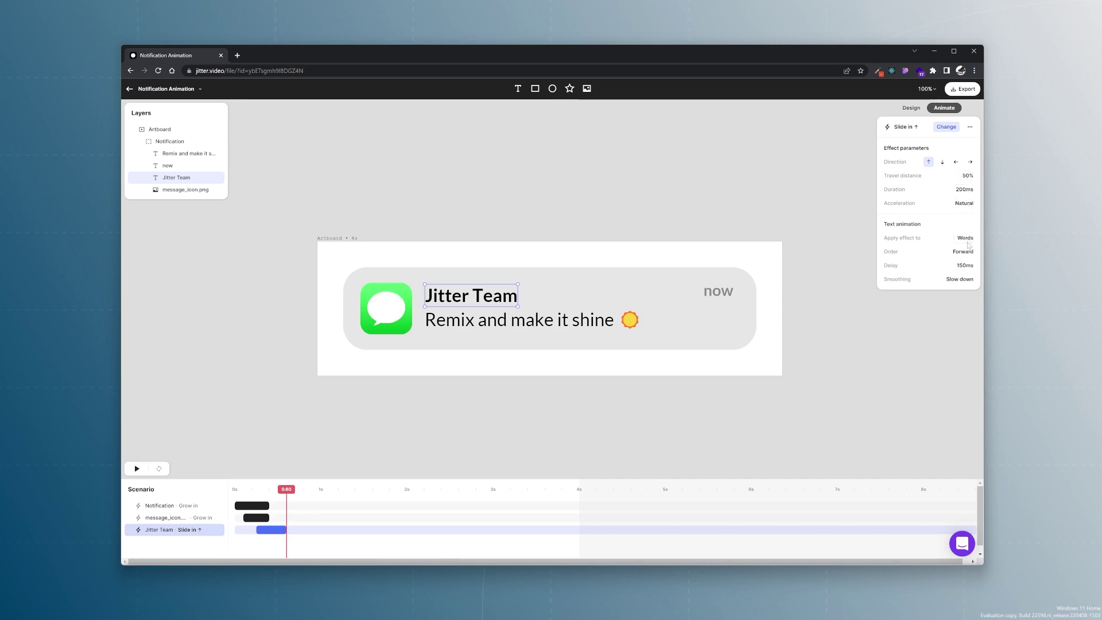
left_click(967, 266)
type("50")
left_click(960, 279)
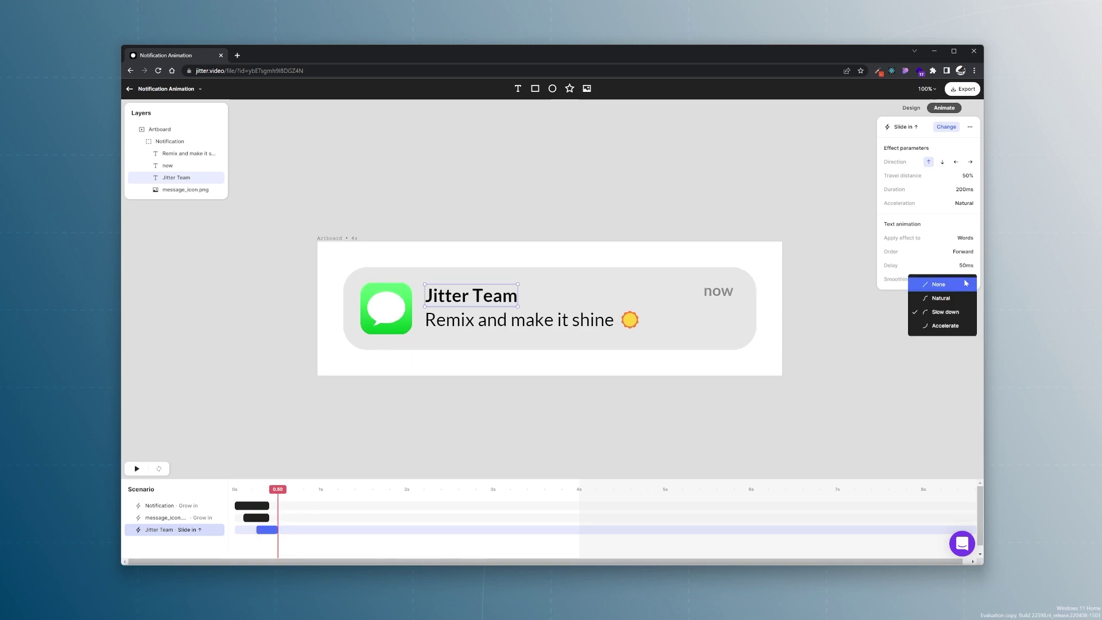
left_click(940, 284)
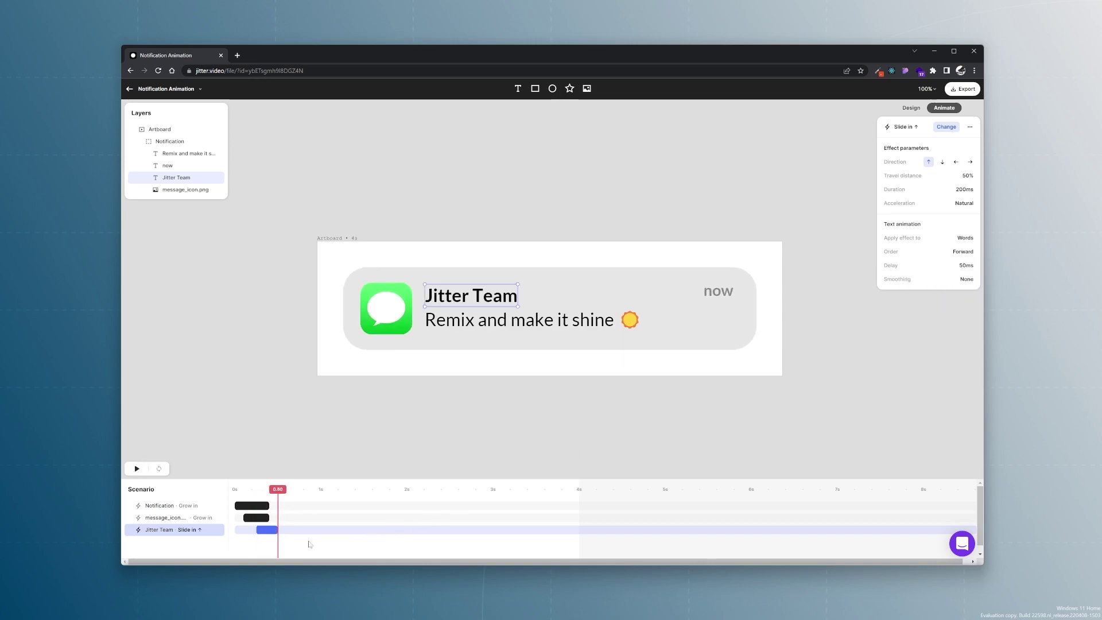
left_click_drag(267, 534, 266, 534)
Paste the slide-in onto the Remix text and offset it slightly later
left_click(473, 332)
key("ctrl+v")
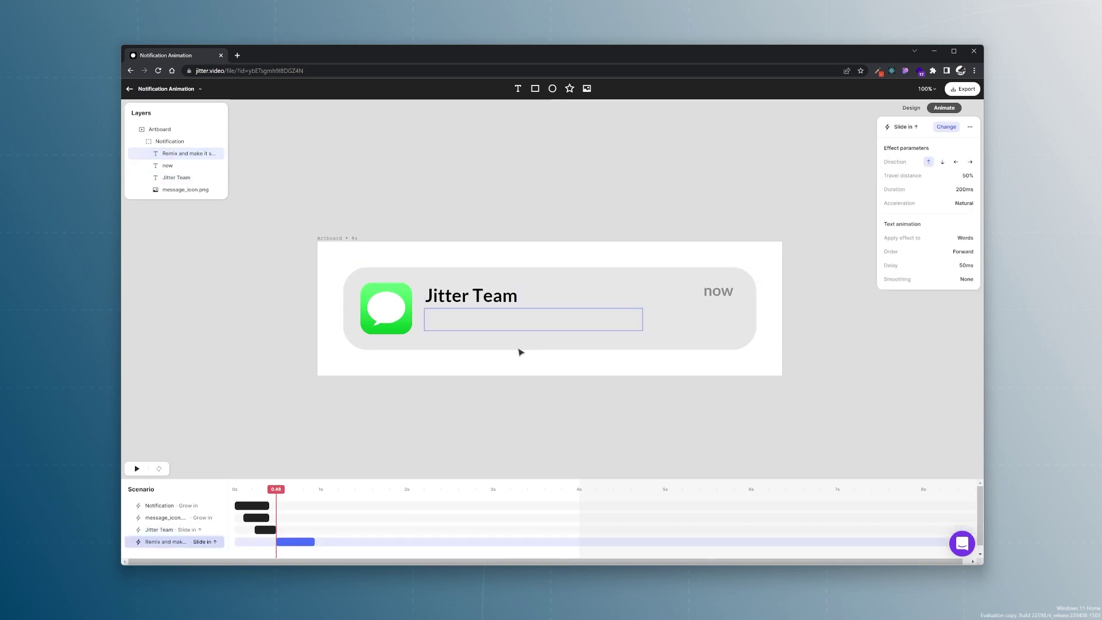
left_click_drag(293, 546, 298, 545)
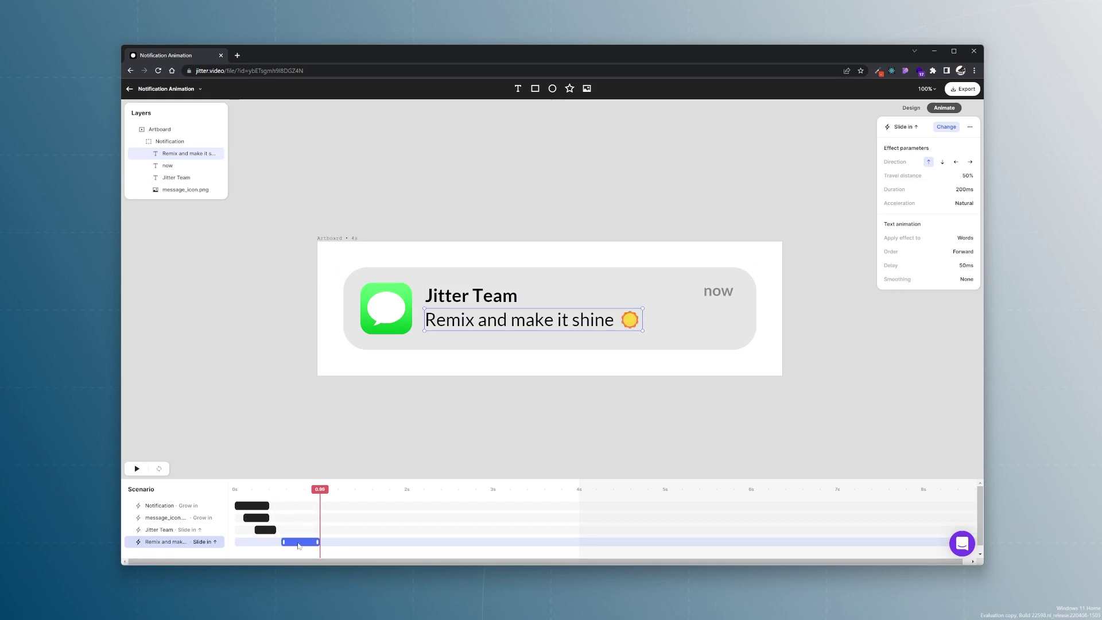
Group the four intro animations into a sequence named 'Notification In'
left_click(163, 517, "shift")
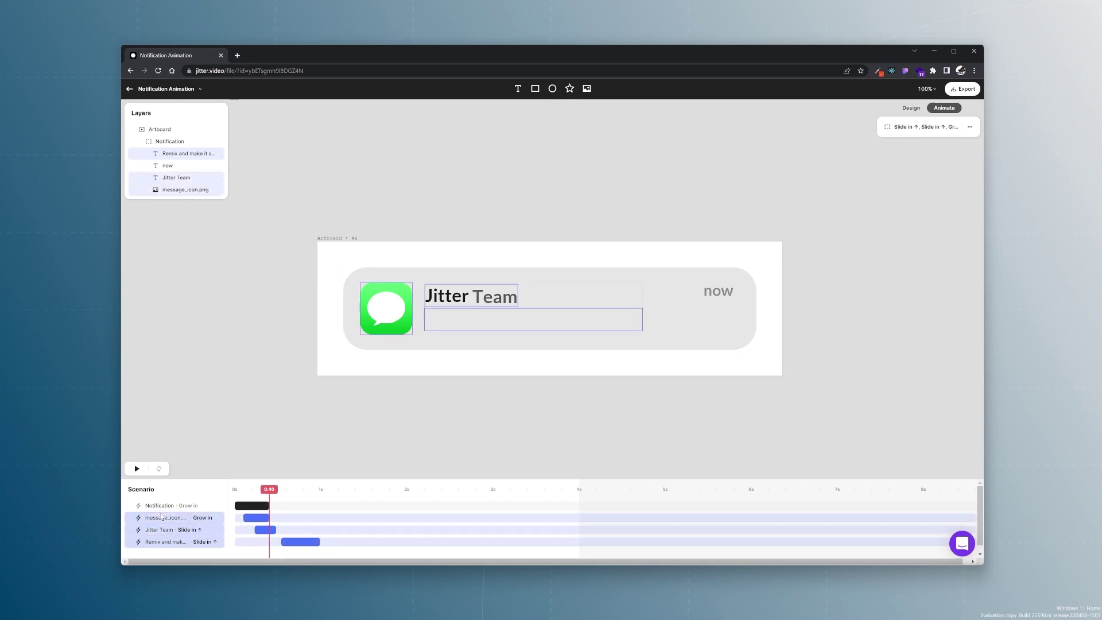
left_click(160, 507, "shift")
key("ctrl+g")
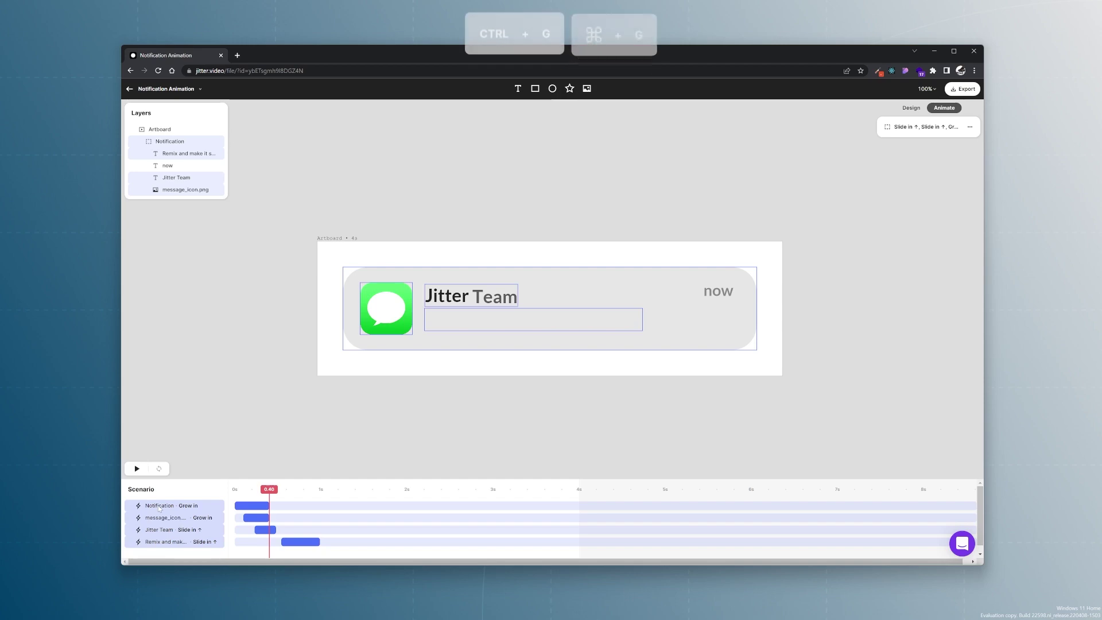
double_click(160, 506)
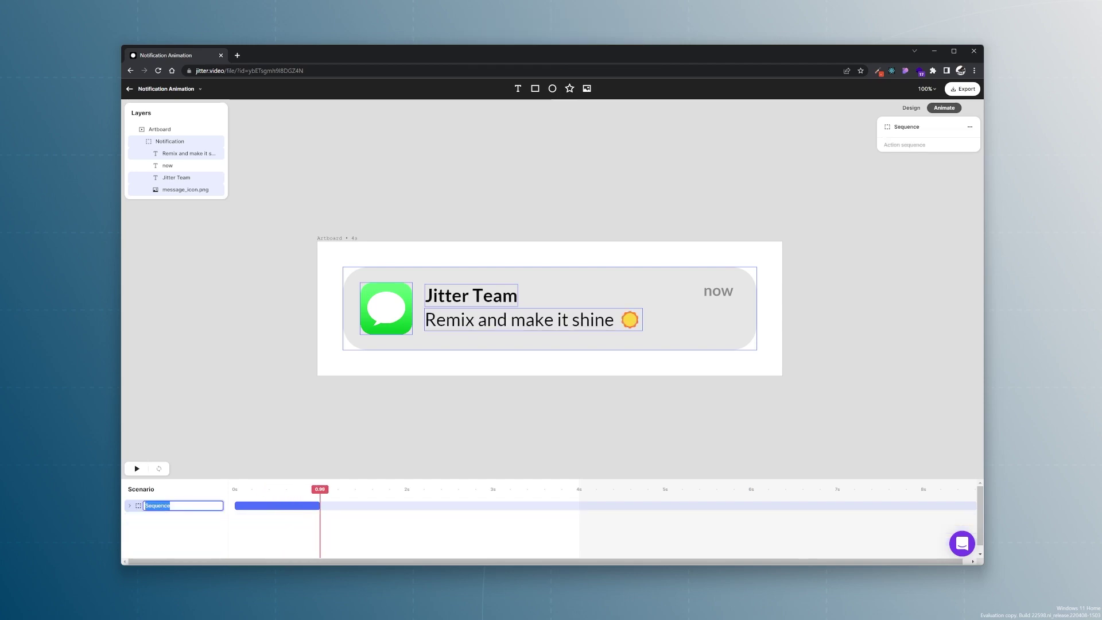
type("Zotification In")
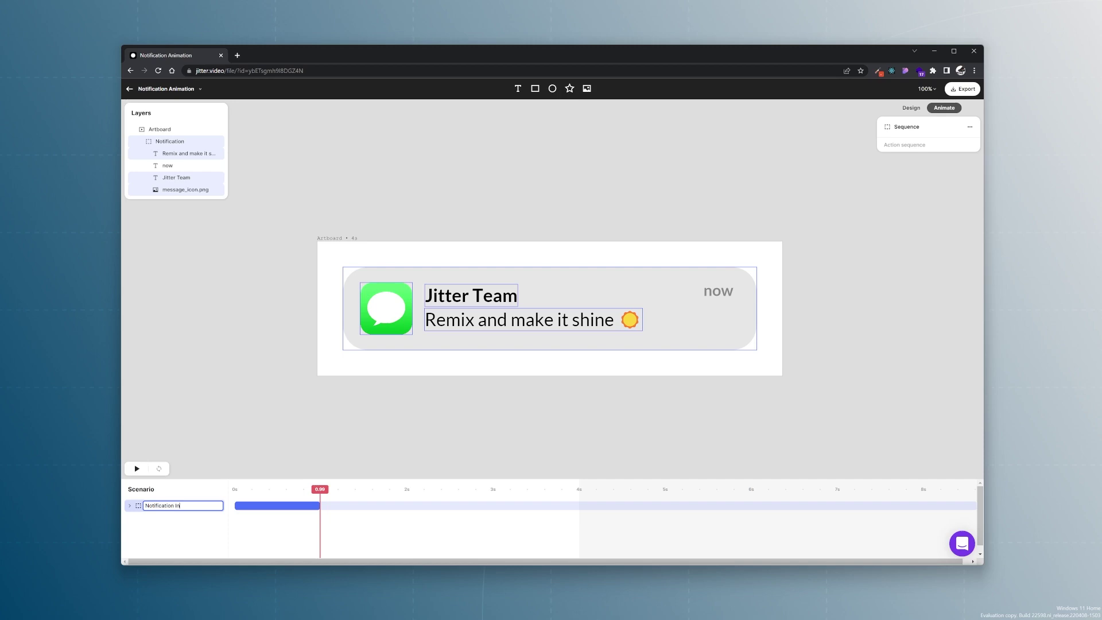
key("Return")
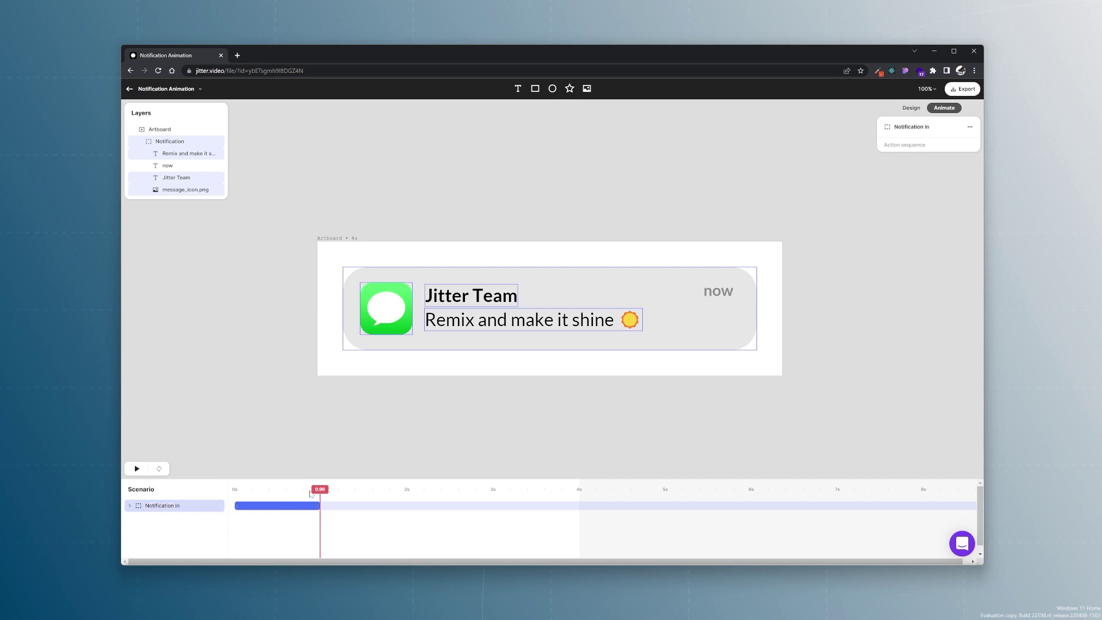
Play the intro sequence, pause it, and scrub to about 3.7 seconds
left_click(136, 468)
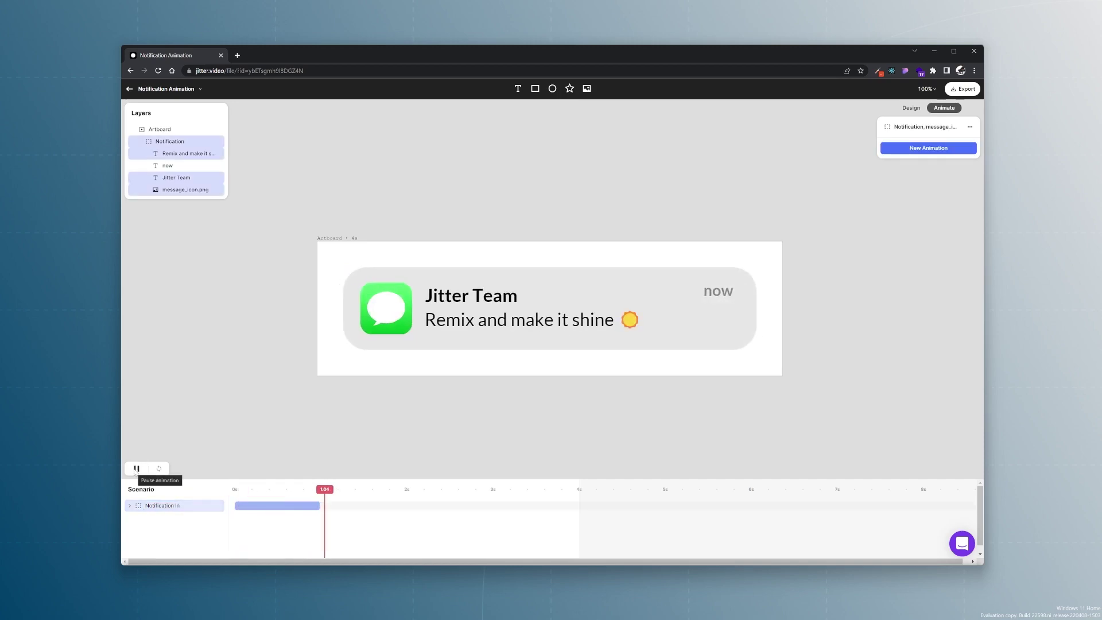
left_click(137, 468)
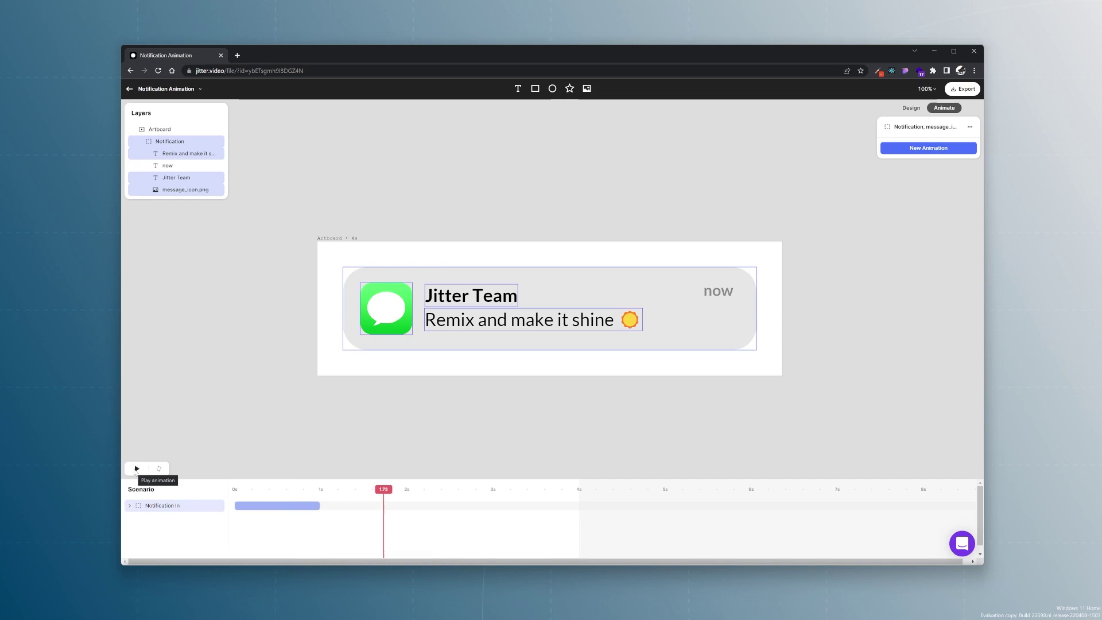
left_click_drag(385, 486, 562, 488)
Add a Shrink out exit animation to the Notification card
left_click(166, 142)
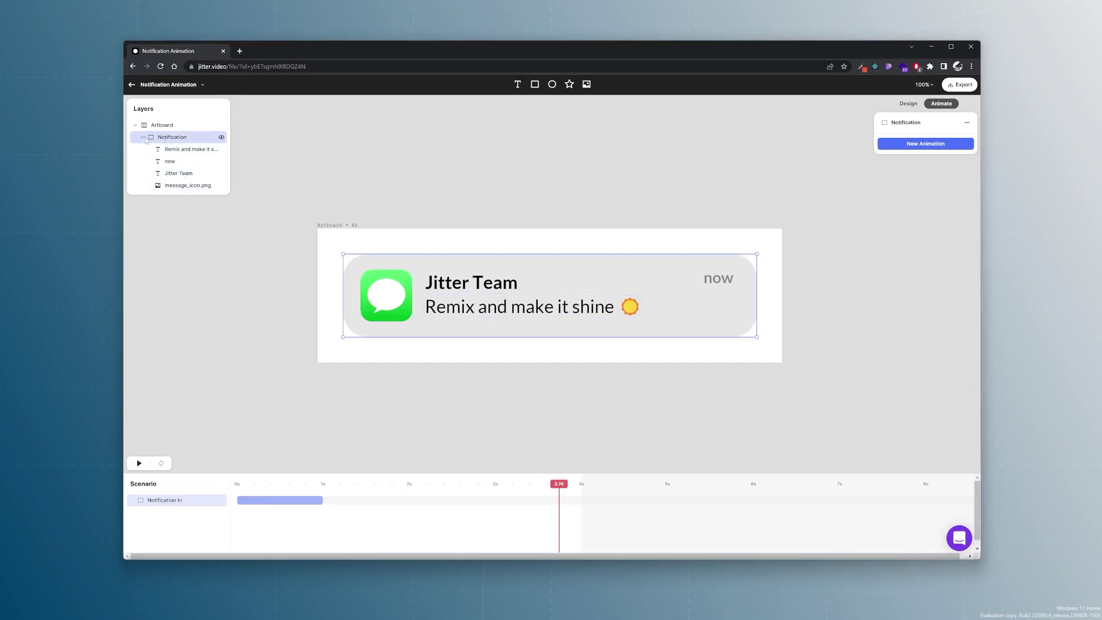
left_click(922, 146)
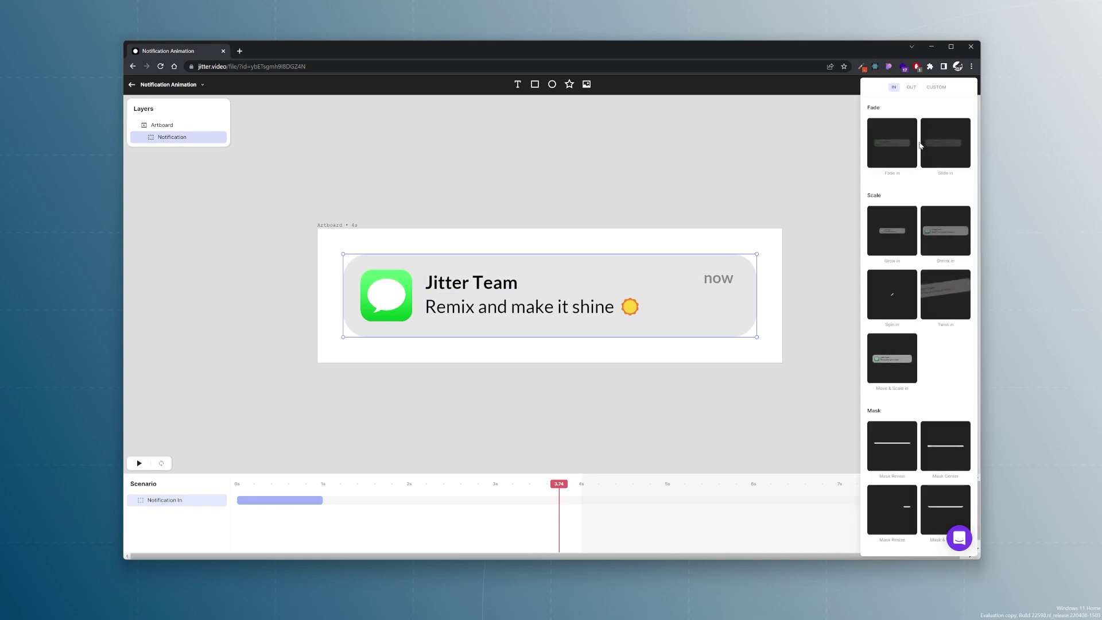
left_click(912, 88)
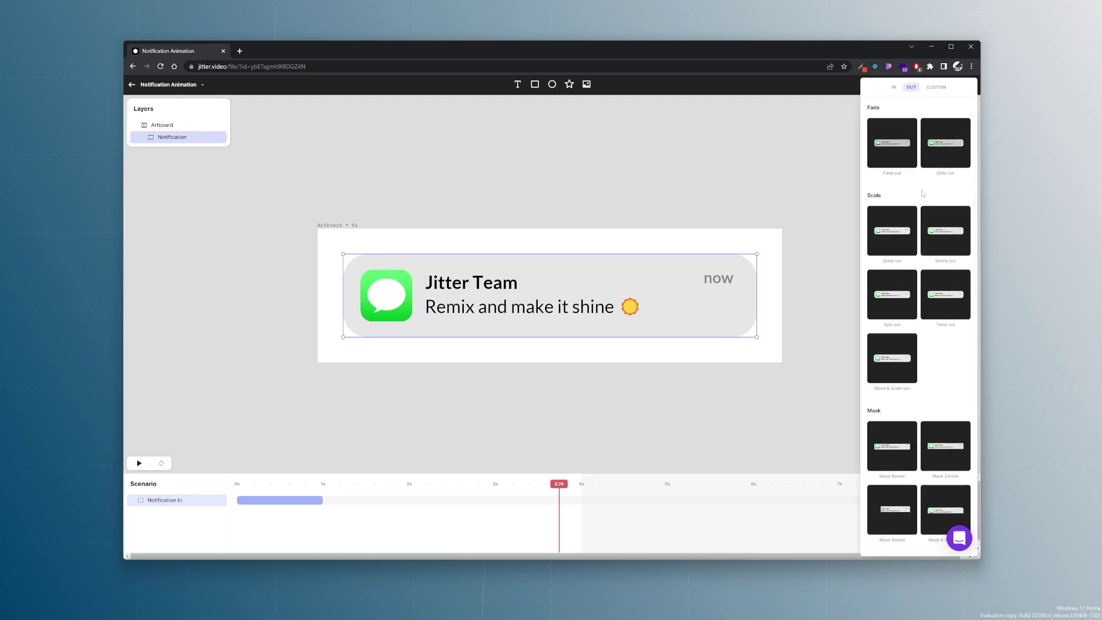
left_click(939, 238)
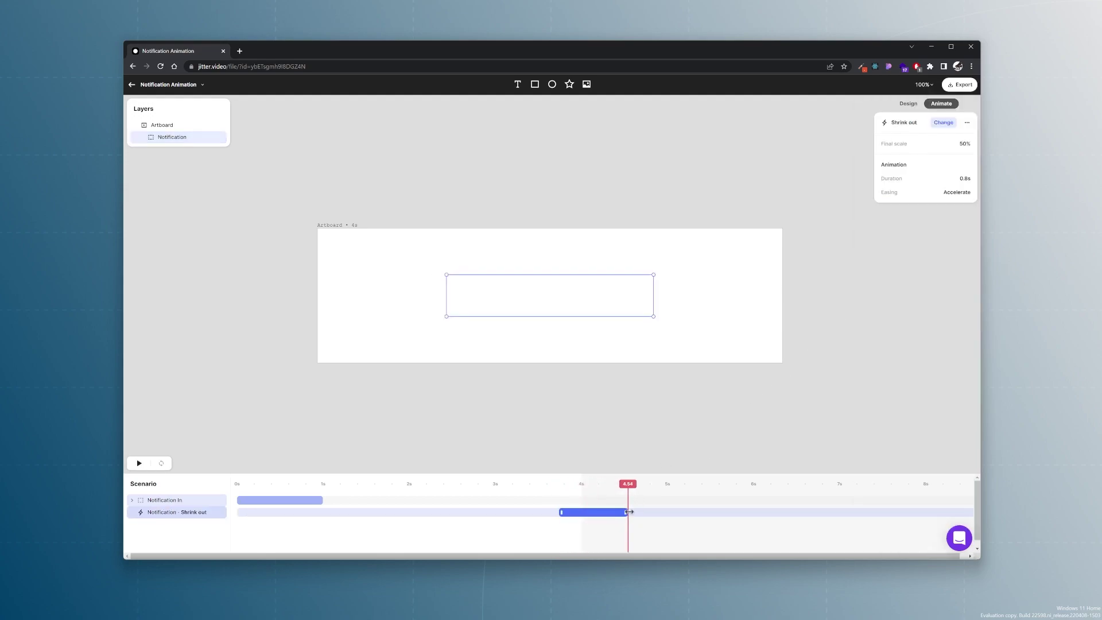
Set the Shrink out duration to 0.2s and final scale to 80%, then rewind the timeline
left_click_drag(629, 512, 614, 512)
left_click(965, 179)
type("0.2")
key("Return")
left_click(965, 144)
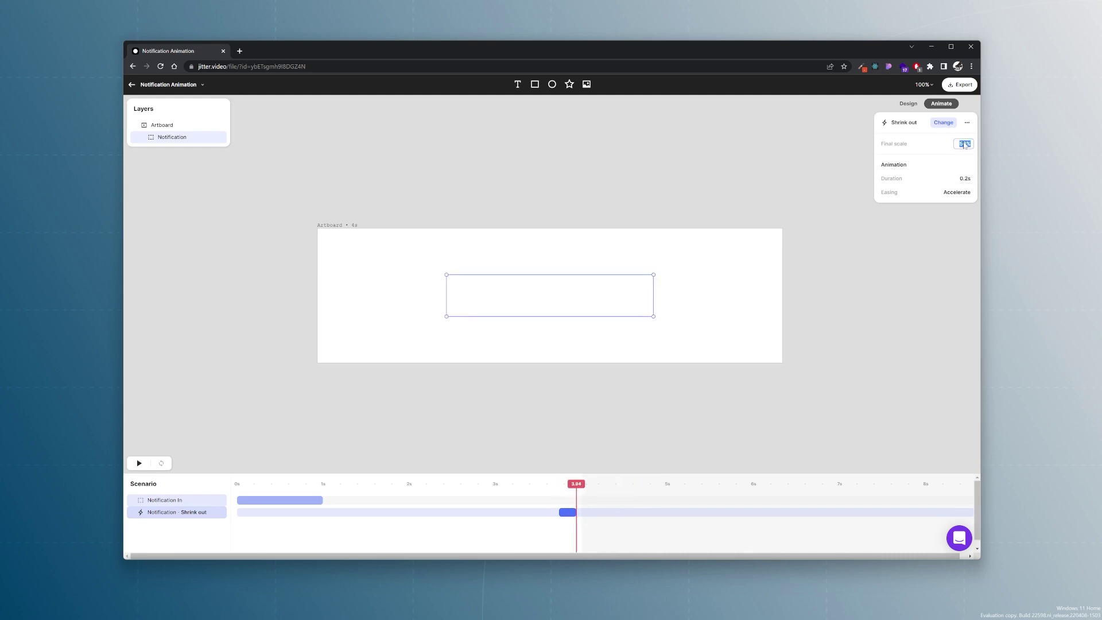
type("80")
key("Return")
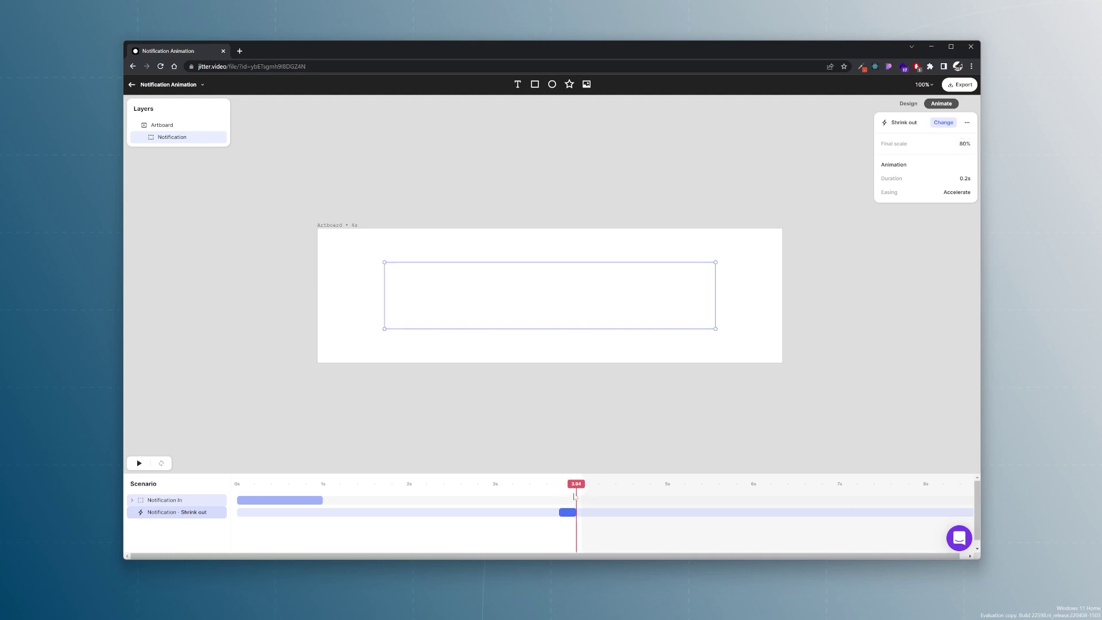
left_click_drag(578, 488, 224, 495)
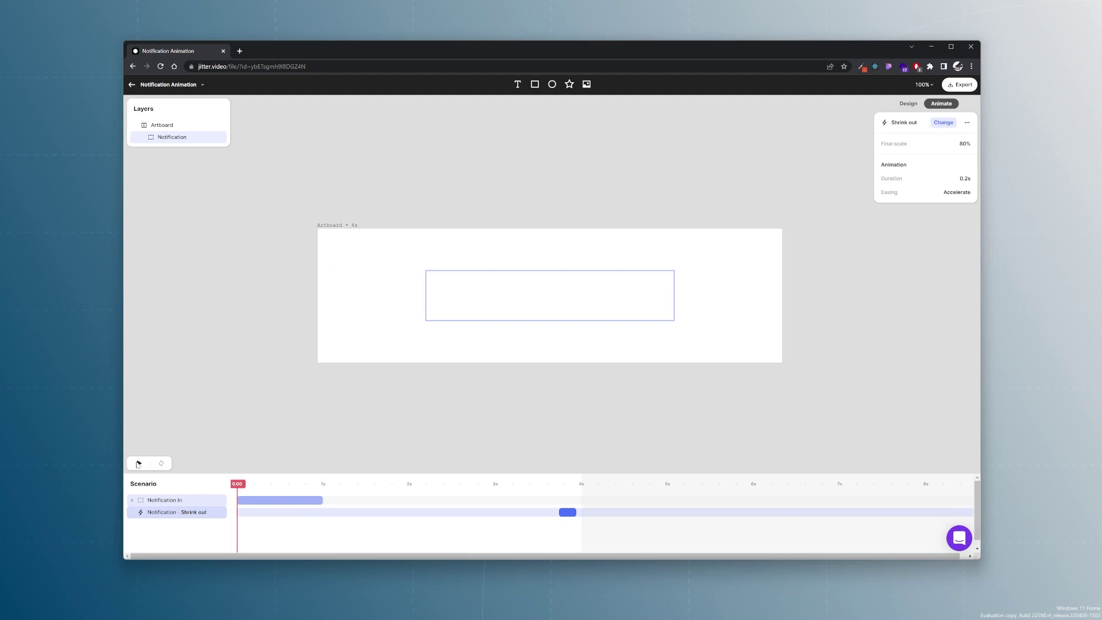
left_click(139, 463)
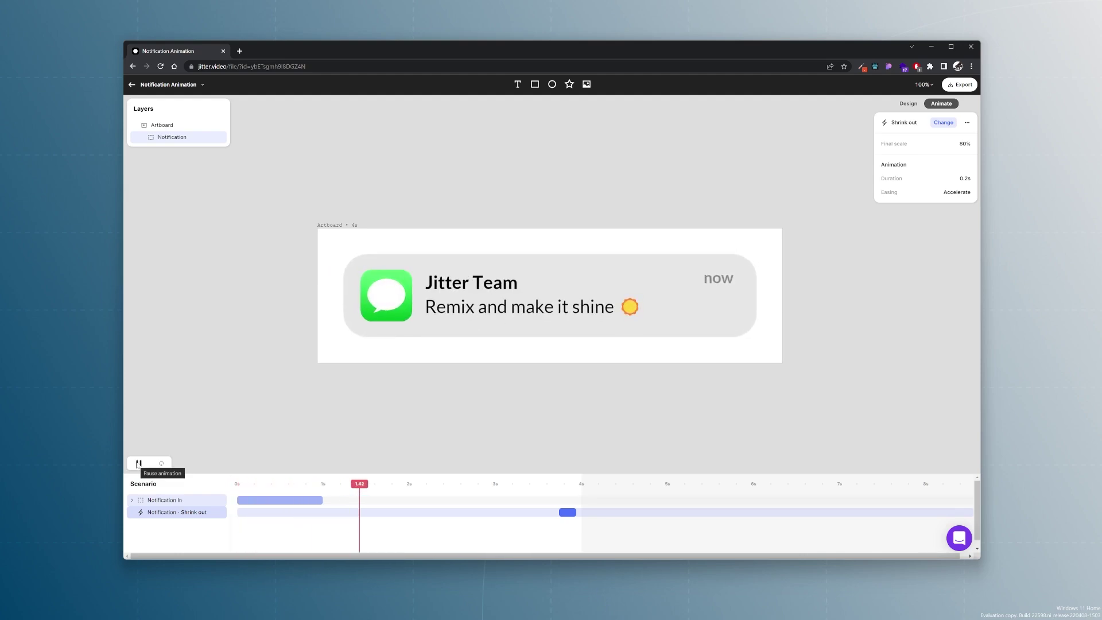